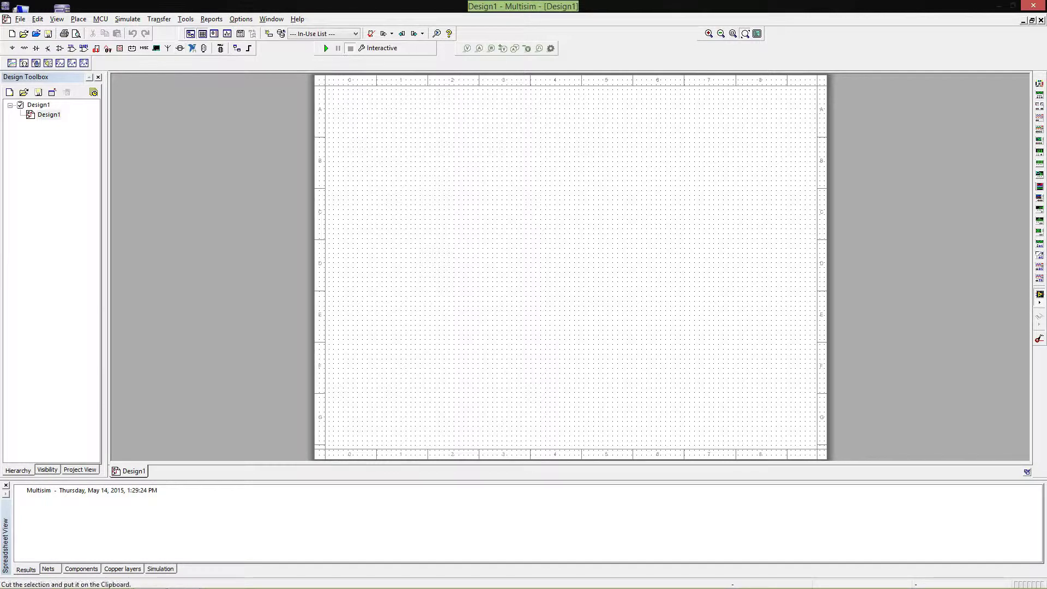
- Place a ZTX327 transistor from the RF component group near the centre of the sheet
{"action": "left_click", "coordinate": [78, 19]}
{"action": "key", "text": "Return"}
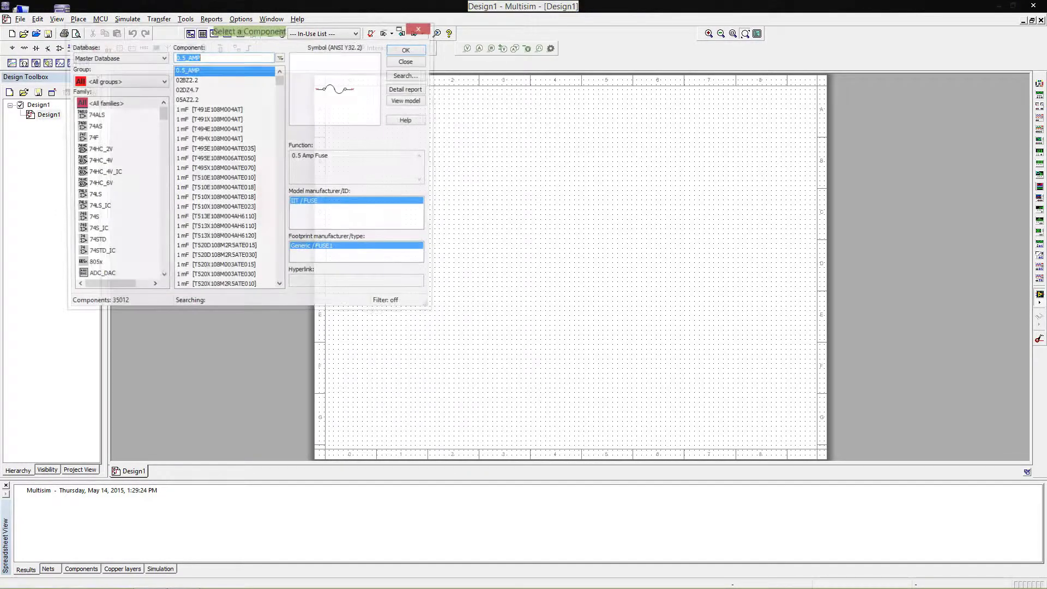
{"action": "left_click", "coordinate": [120, 81]}
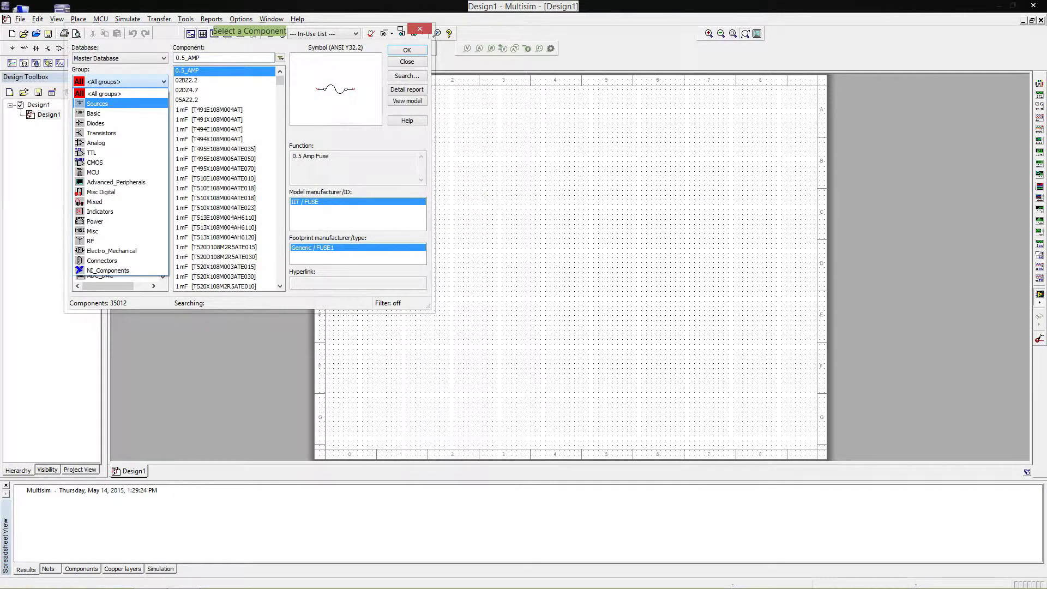
{"action": "left_click", "coordinate": [119, 132]}
{"action": "left_click", "coordinate": [119, 81]}
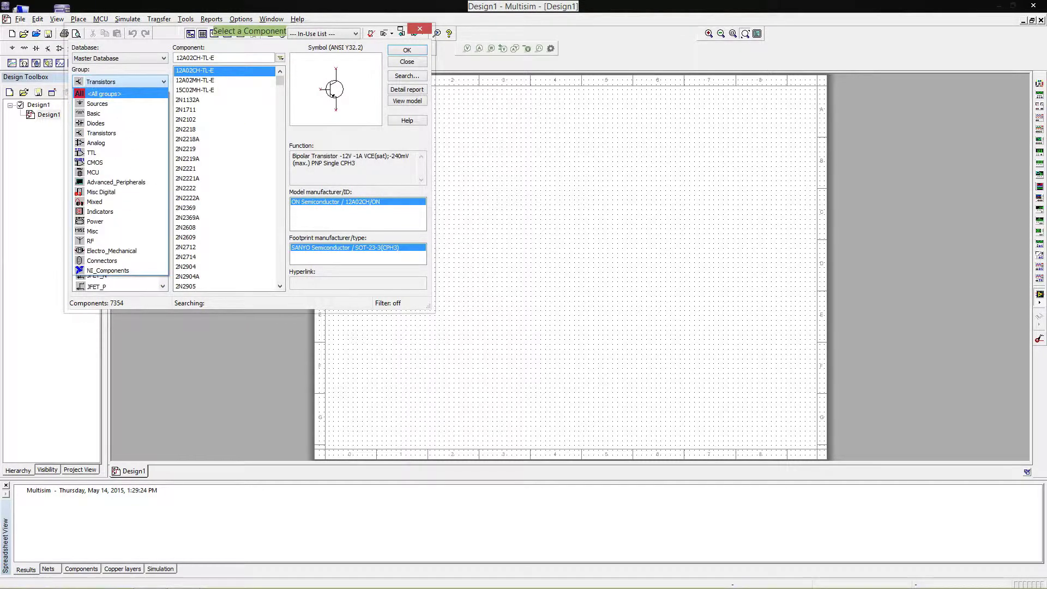
{"action": "key", "text": "Return"}
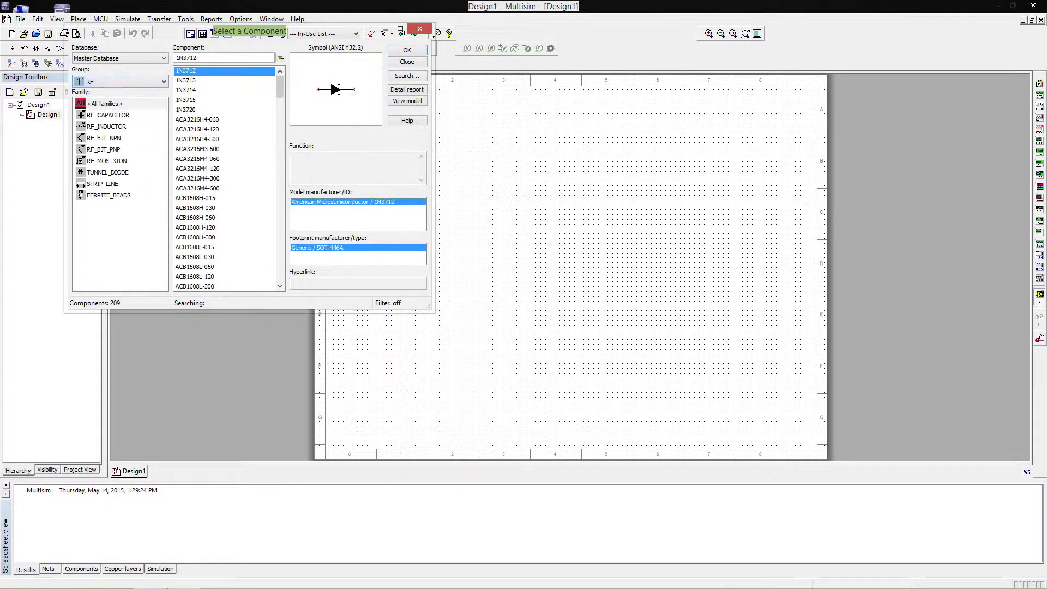
{"action": "left_click_drag", "start_coordinate": [279, 86], "coordinate": [280, 270]}
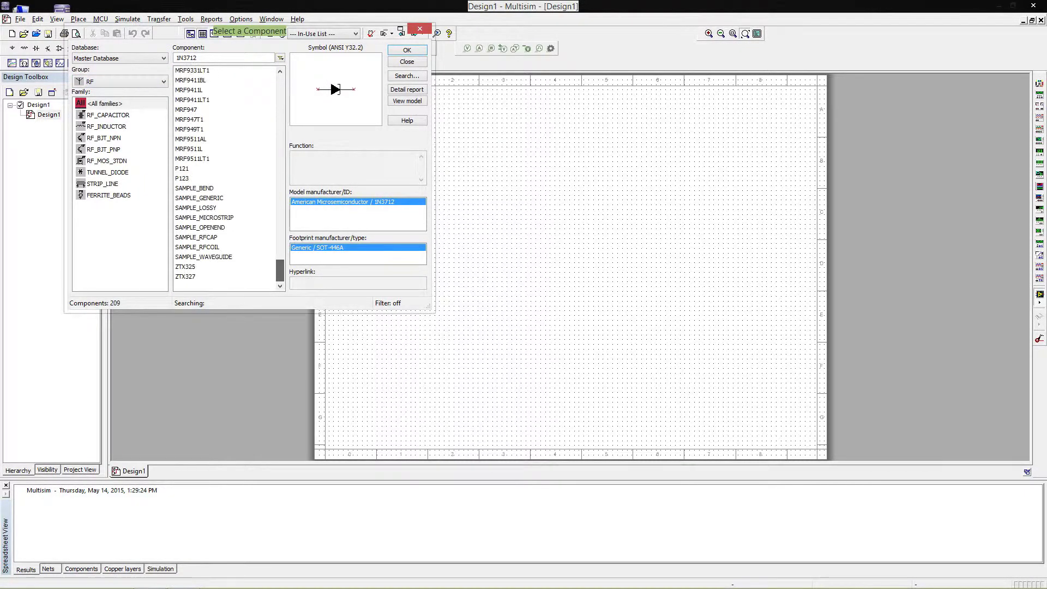
{"action": "left_click", "coordinate": [185, 277]}
{"action": "key", "text": "Escape"}
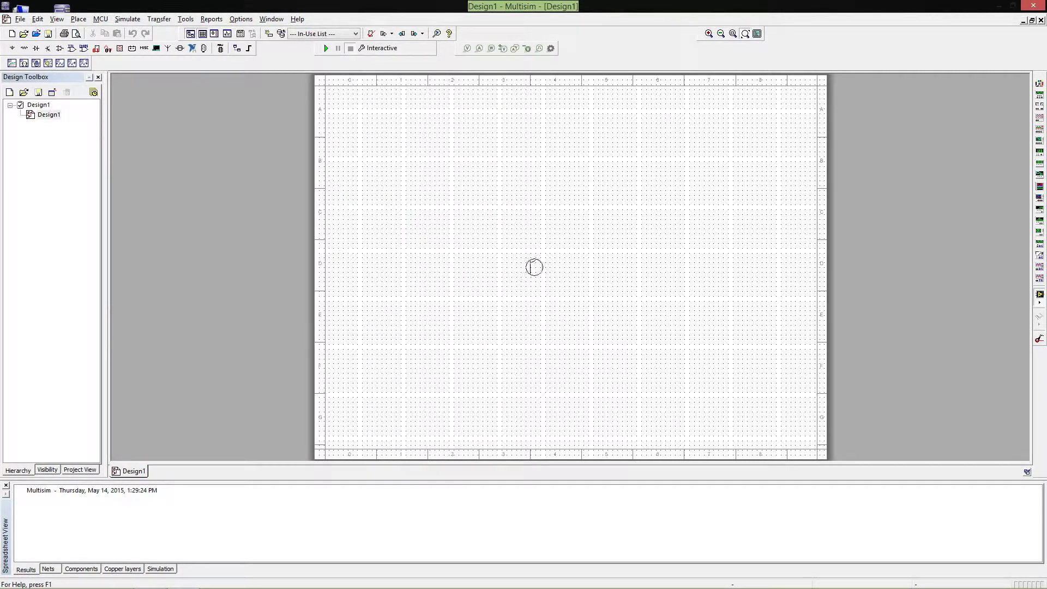
{"action": "left_click", "coordinate": [553, 251]}
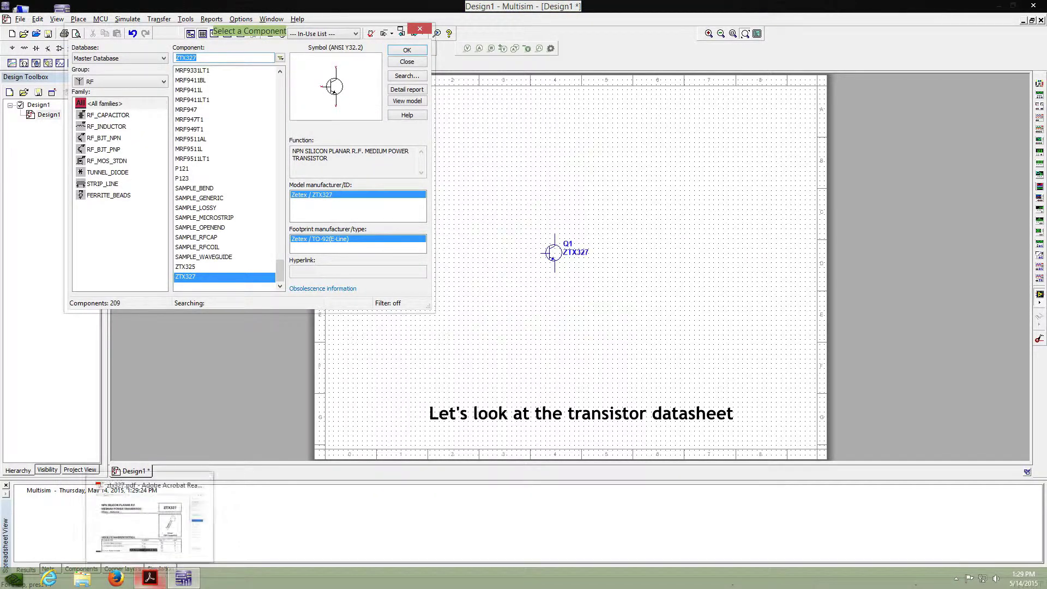
- Switch to Adobe Acrobat Reader and examine the absolute maximum ratings and electrical characteristics in the ztx327.pdf datasheet
{"action": "left_click", "coordinate": [149, 578]}
{"action": "scroll", "coordinate": [458, 316], "scroll_direction": "down", "scroll_amount": 4}
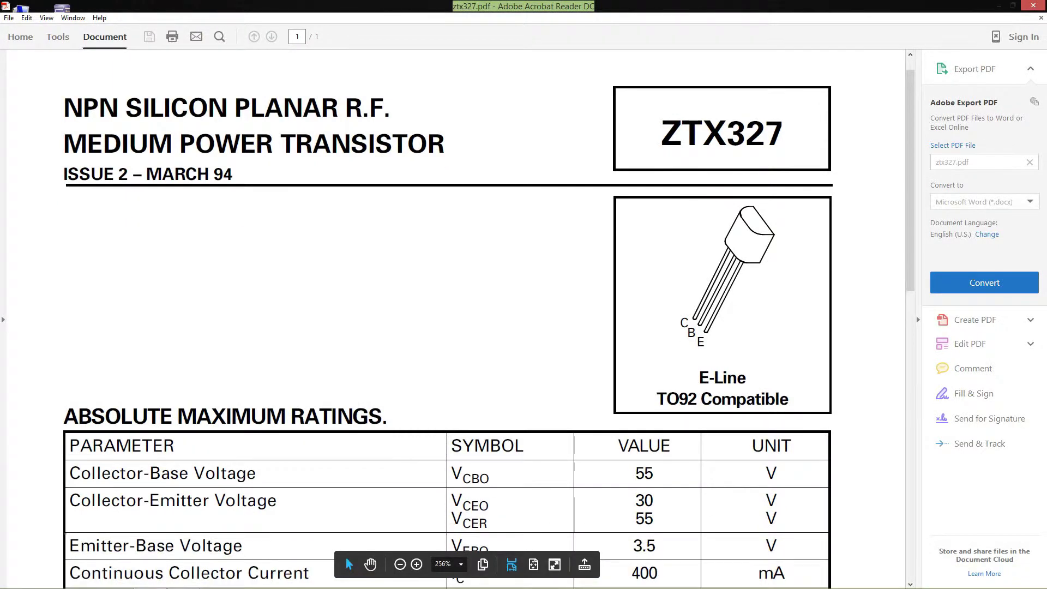
{"action": "scroll", "coordinate": [457, 317], "scroll_direction": "down", "scroll_amount": 3}
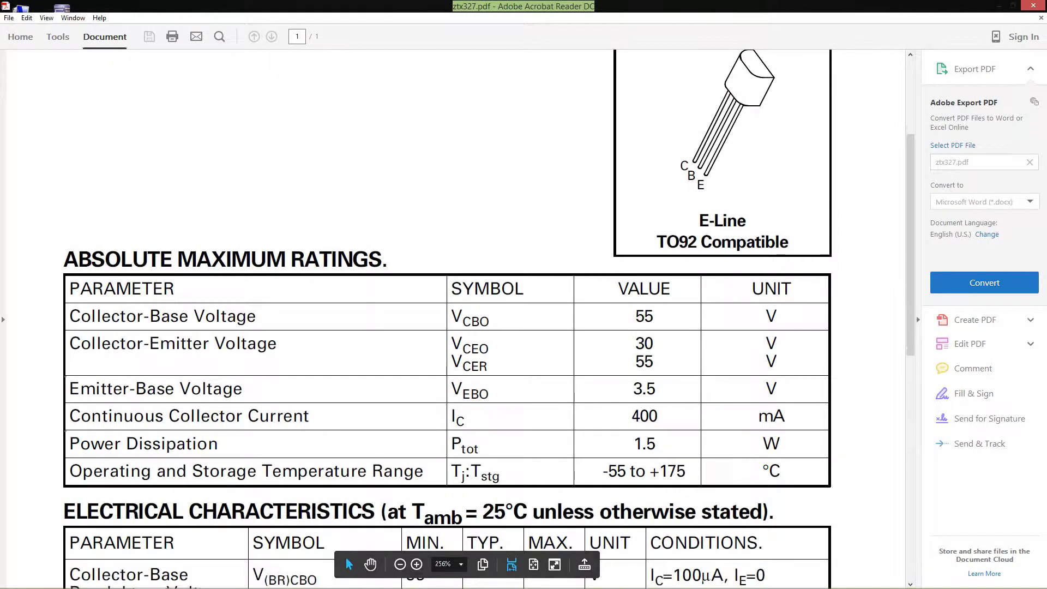
{"action": "scroll", "coordinate": [346, 557], "scroll_direction": "down", "scroll_amount": 3}
{"action": "scroll", "coordinate": [488, 317], "scroll_direction": "down", "scroll_amount": 1}
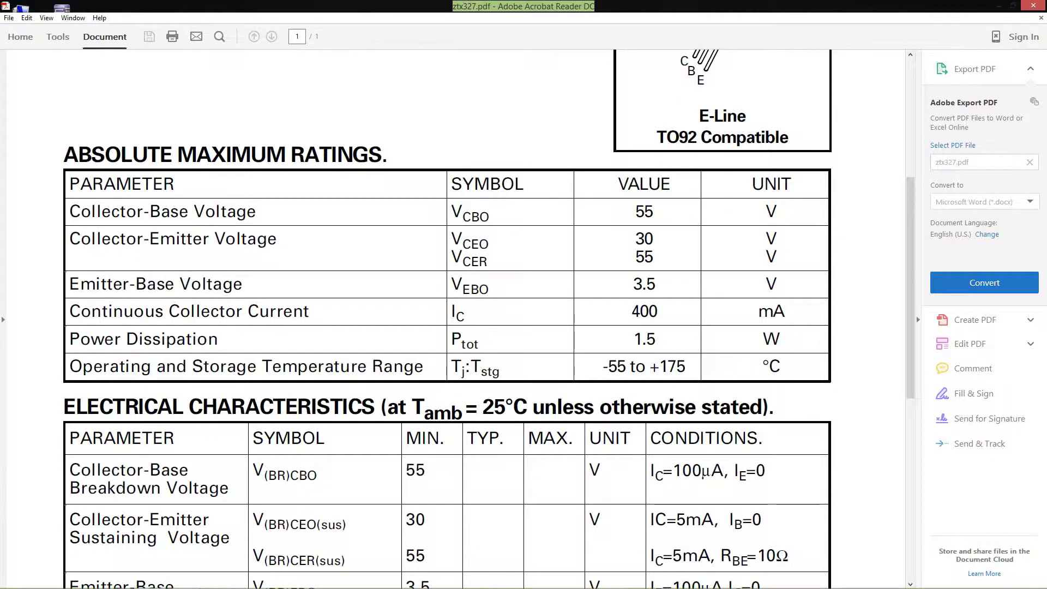
{"action": "scroll", "coordinate": [458, 316], "scroll_direction": "down", "scroll_amount": 2}
{"action": "scroll", "coordinate": [488, 319], "scroll_direction": "down", "scroll_amount": 4}
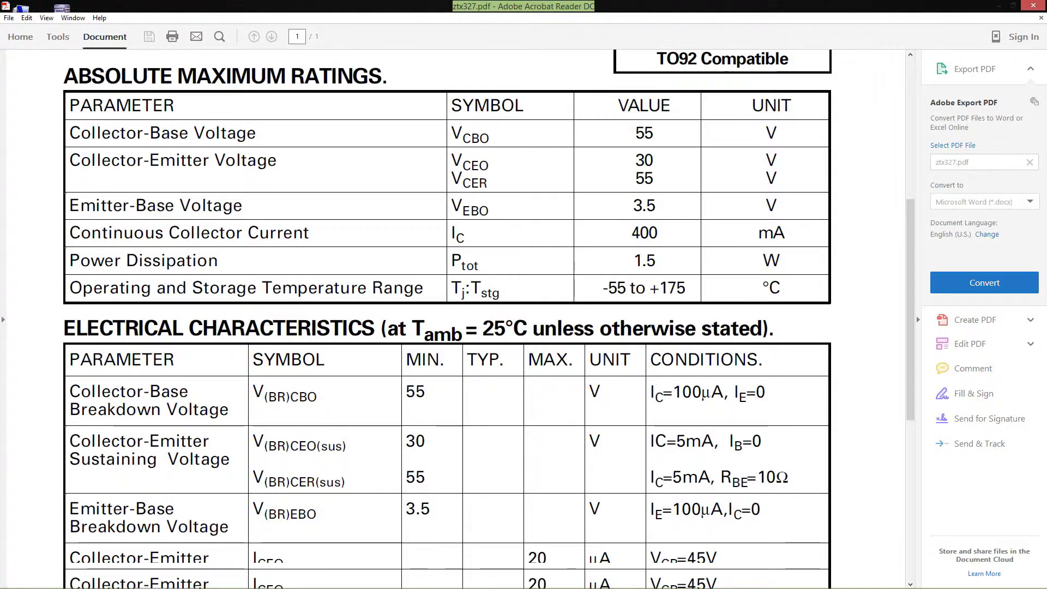
{"action": "scroll", "coordinate": [488, 319], "scroll_direction": "down", "scroll_amount": 5}
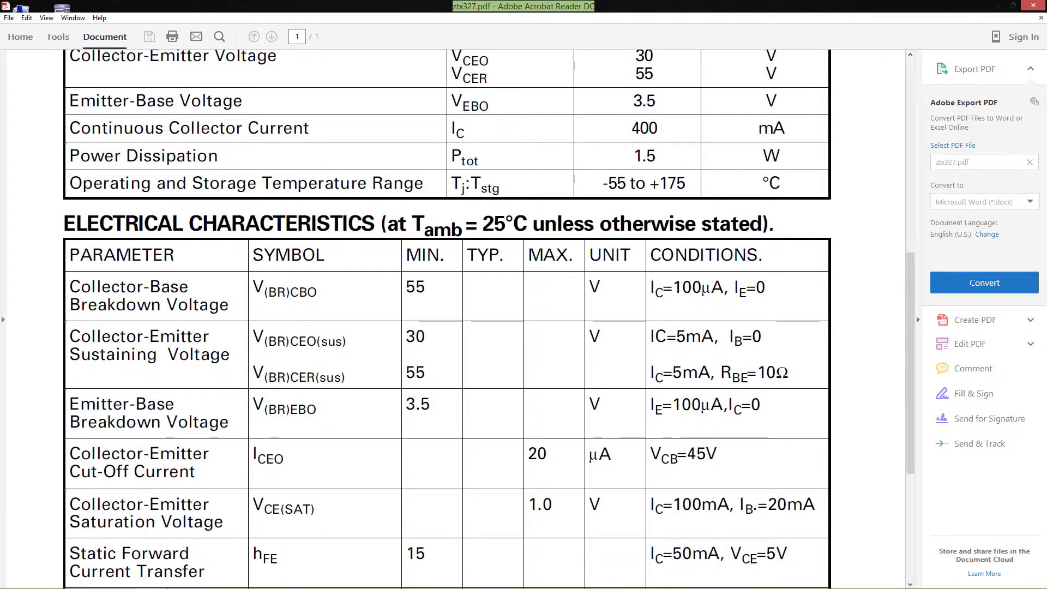
{"action": "scroll", "coordinate": [488, 319], "scroll_direction": "down", "scroll_amount": 3}
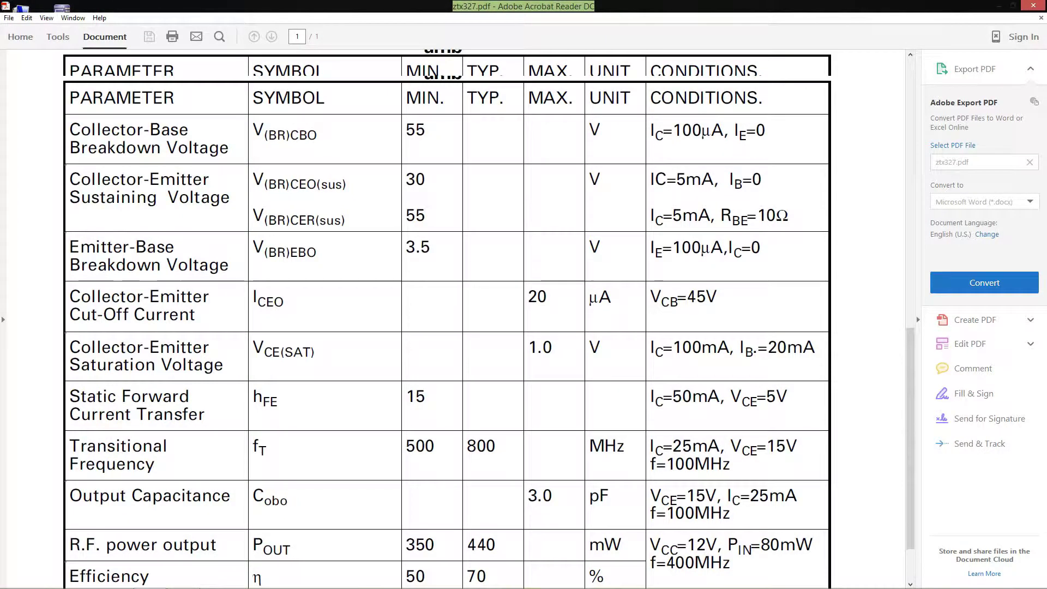
{"action": "scroll", "coordinate": [488, 319], "scroll_direction": "up", "scroll_amount": 8}
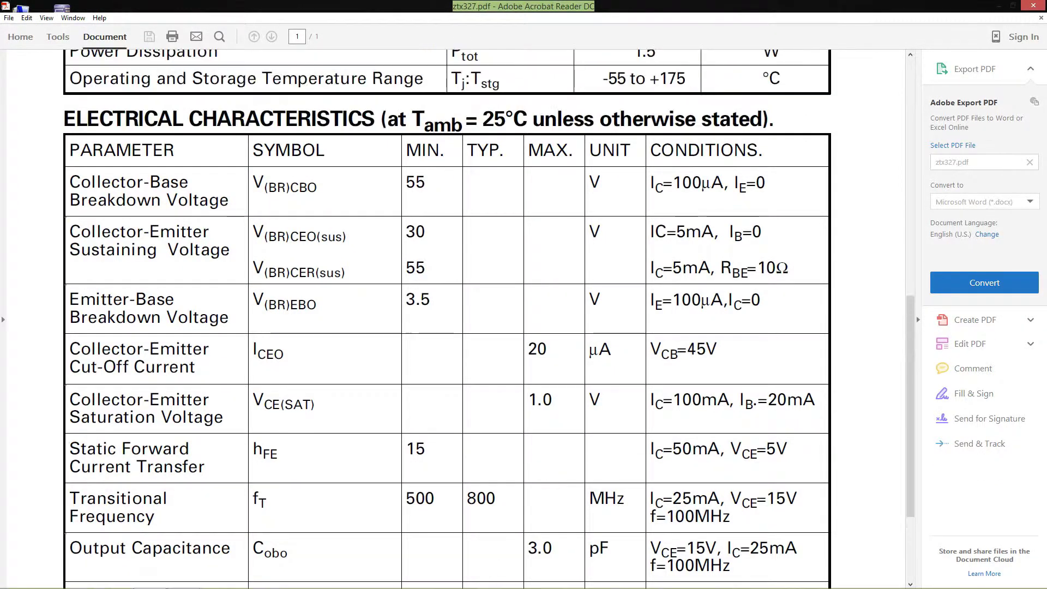
{"action": "scroll", "coordinate": [488, 319], "scroll_direction": "up", "scroll_amount": 3}
{"action": "scroll", "coordinate": [488, 318], "scroll_direction": "up", "scroll_amount": 10}
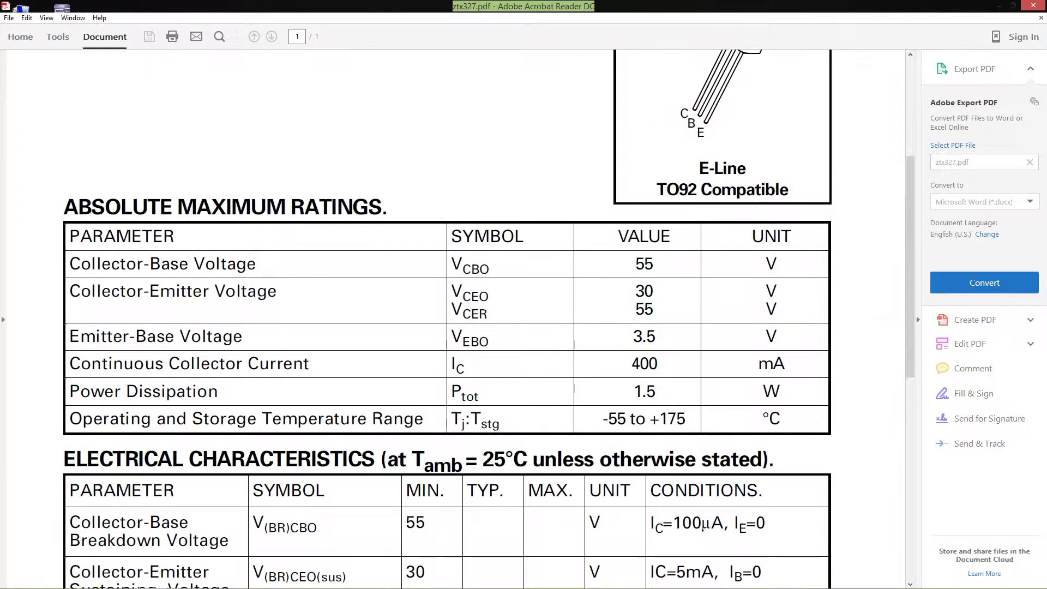
{"action": "scroll", "coordinate": [488, 319], "scroll_direction": "up", "scroll_amount": 2}
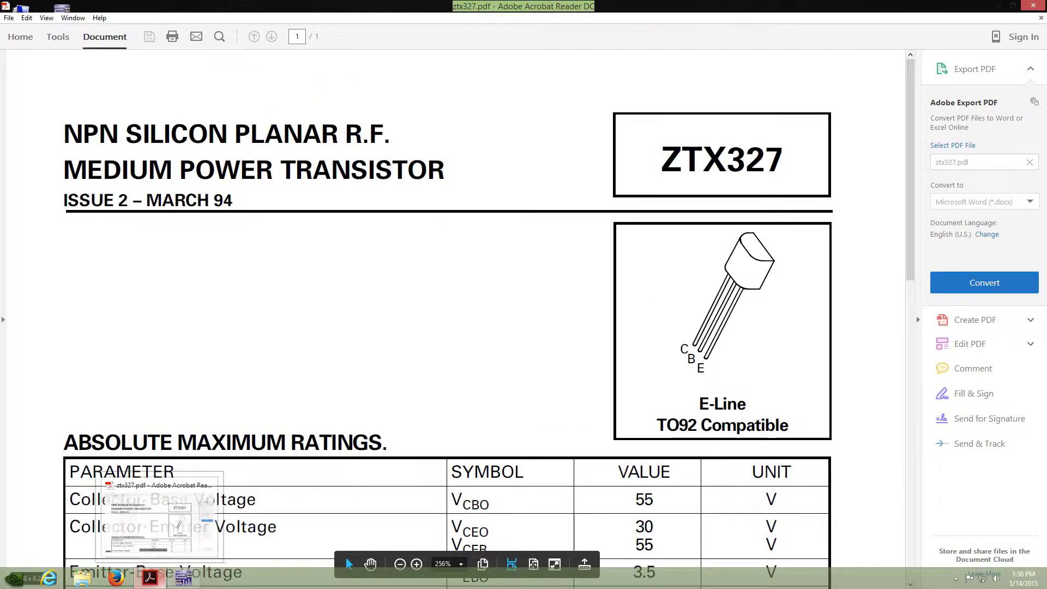
- Return to Multisim and place two 1 µF capacitors from the Basic group side by side near the sheet's lower edge
{"action": "left_click", "coordinate": [150, 577]}
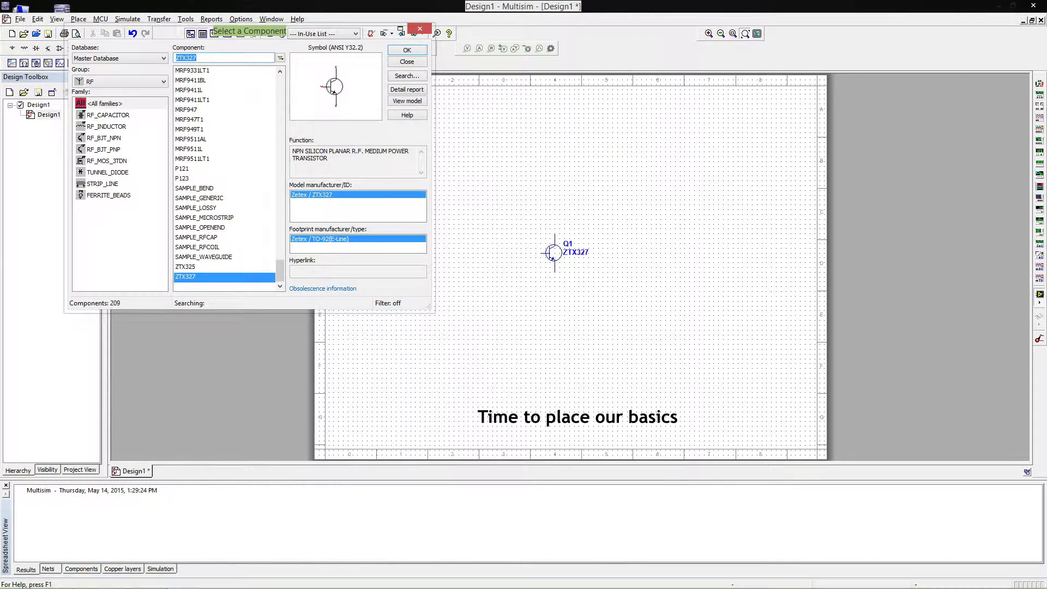
{"action": "left_click", "coordinate": [120, 81]}
{"action": "left_click", "coordinate": [98, 111]}
{"action": "left_click", "coordinate": [102, 229]}
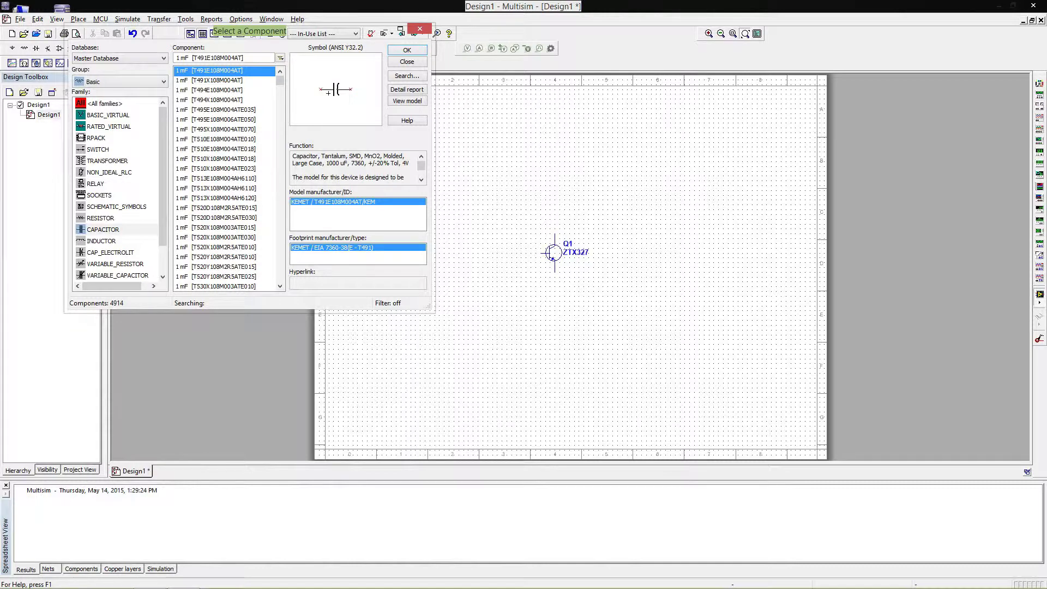
{"action": "type", "text": "1u"}
{"action": "key", "text": "Return"}
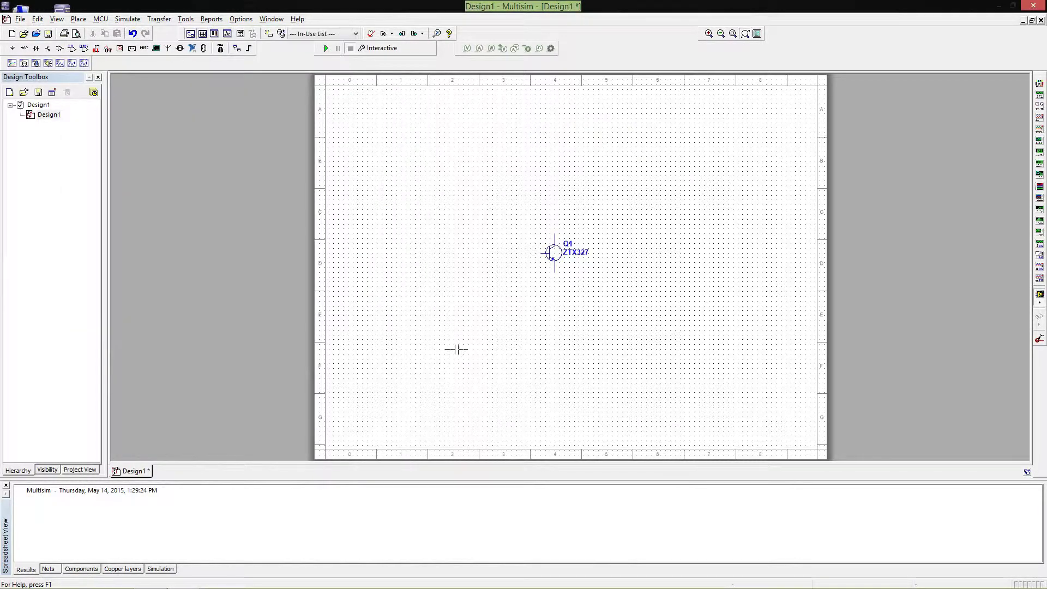
{"action": "left_click", "coordinate": [445, 398]}
{"action": "key", "text": "Return"}
{"action": "left_click", "coordinate": [503, 406]}
- Place a 1 kΩ resistor in the row beside the second capacitor
{"action": "left_click", "coordinate": [100, 217]}
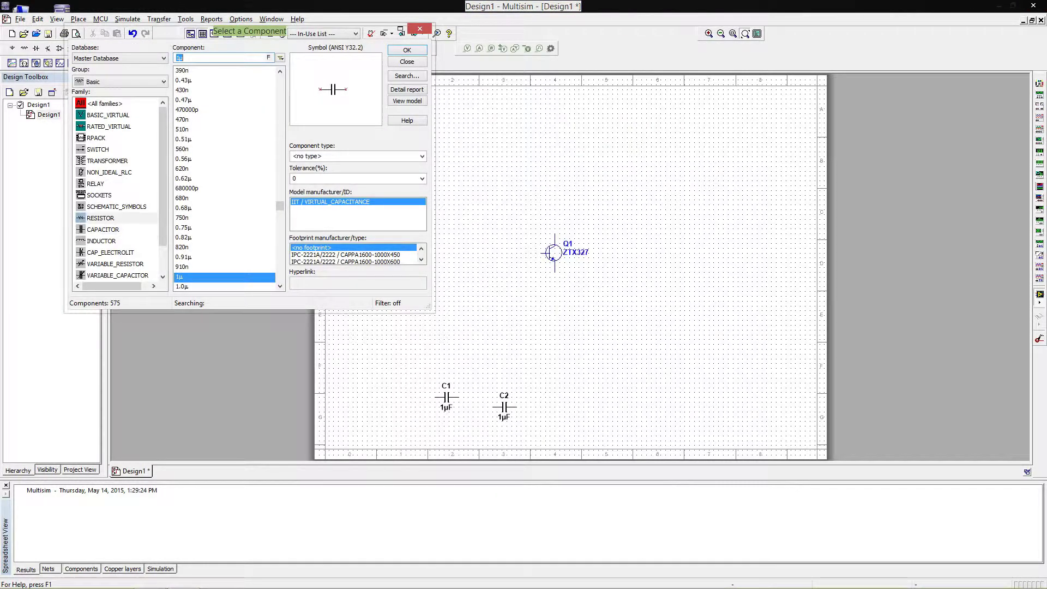
{"action": "key", "text": "Return"}
{"action": "left_click", "coordinate": [557, 402]}
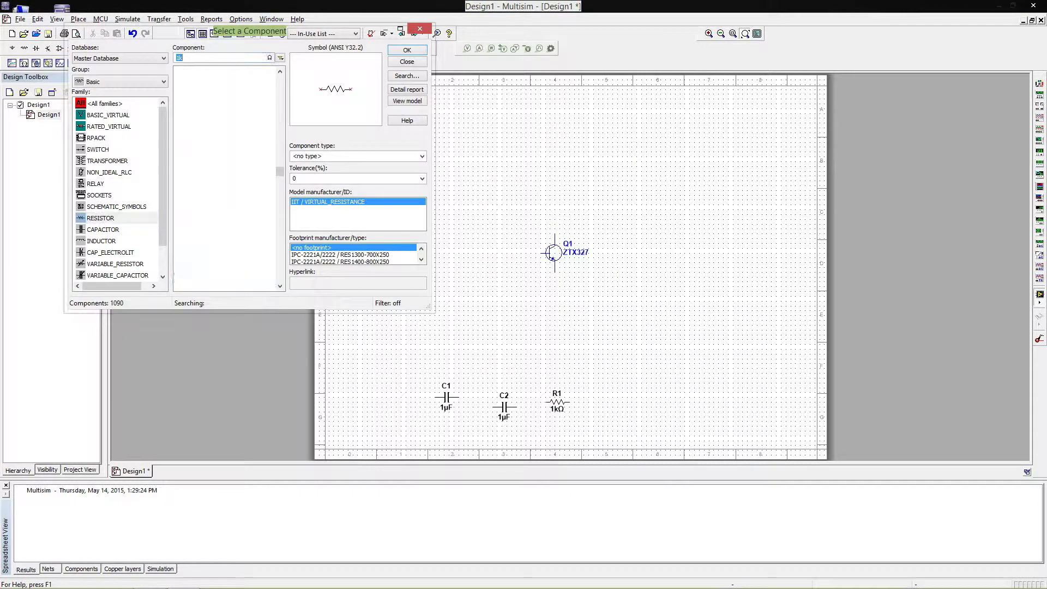
- Place two 1 mH inductors in the same row, to the right of the resistor
{"action": "left_click", "coordinate": [101, 240]}
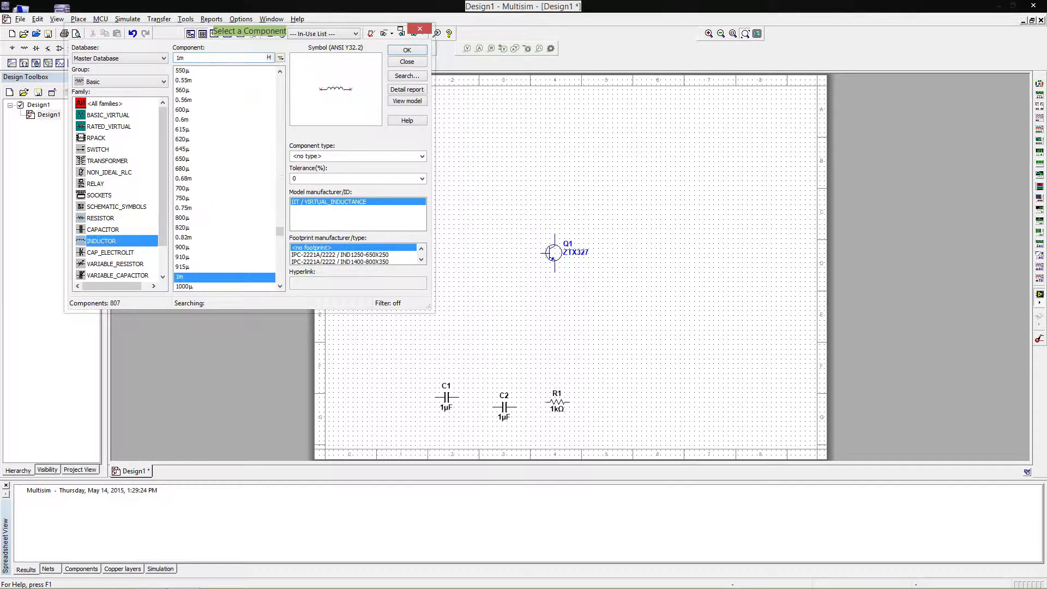
{"action": "key", "text": "Return"}
{"action": "left_click", "coordinate": [629, 410]}
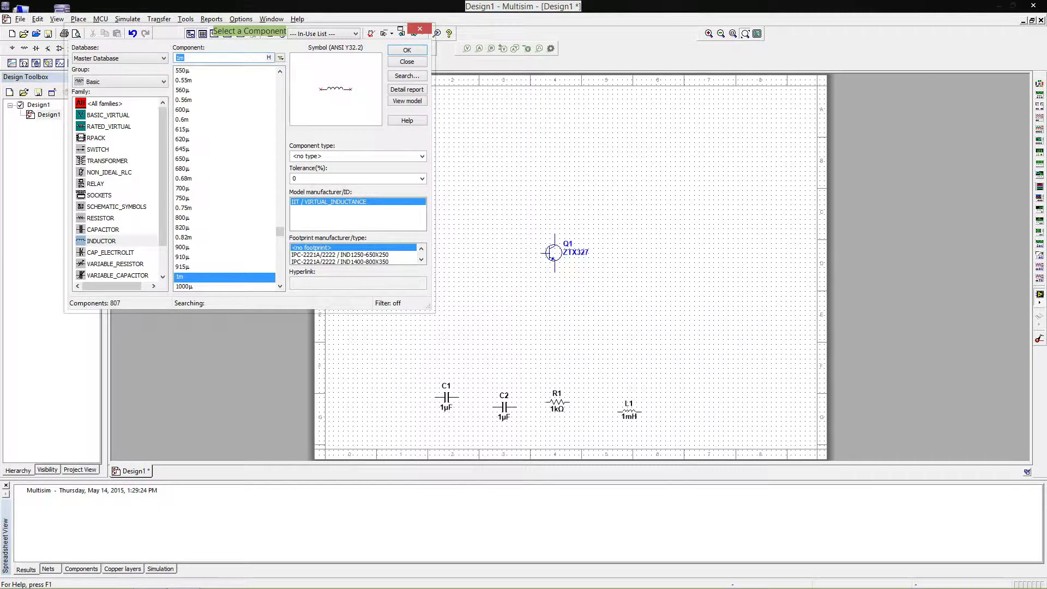
{"action": "key", "text": "Return"}
{"action": "left_click", "coordinate": [701, 410]}
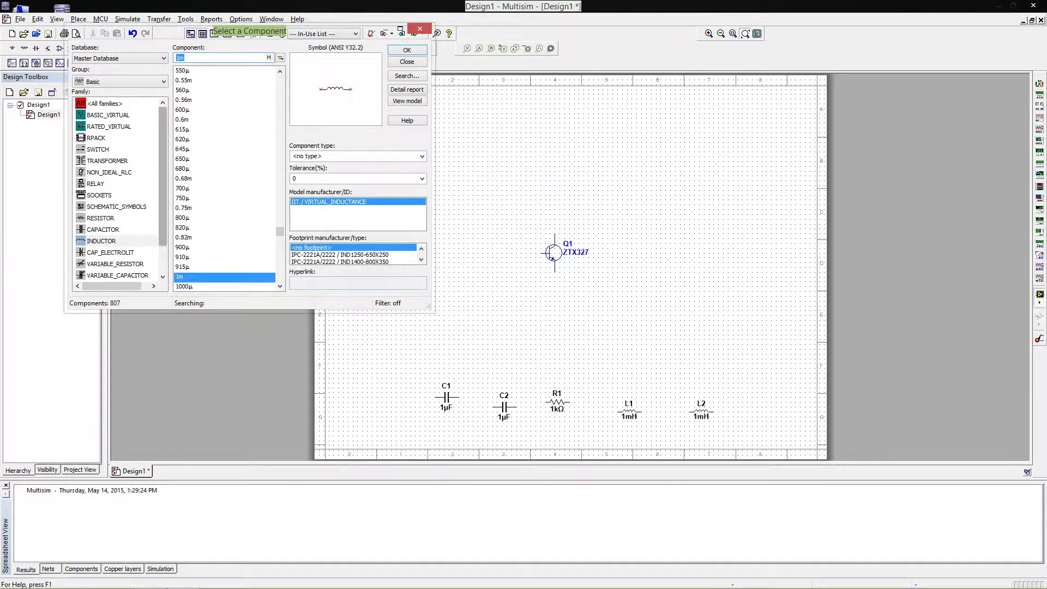
- Place a 12 V DC_POWER source above and right of the transistor and a GROUND symbol beside inductor L2
{"action": "left_click", "coordinate": [119, 82]}
{"action": "left_click", "coordinate": [97, 104]}
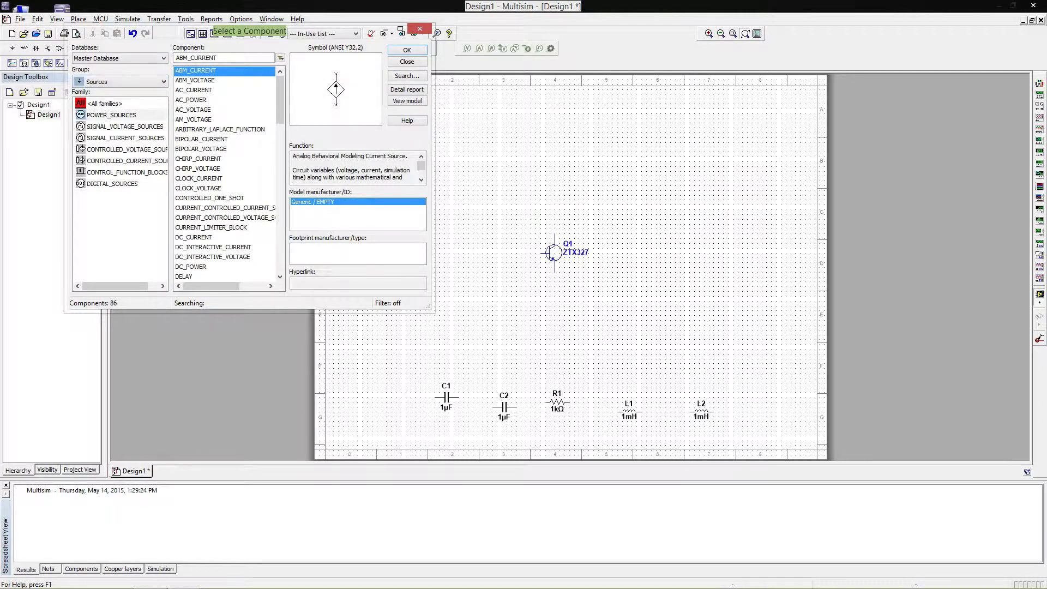
{"action": "left_click", "coordinate": [111, 114]}
{"action": "key", "text": "Return"}
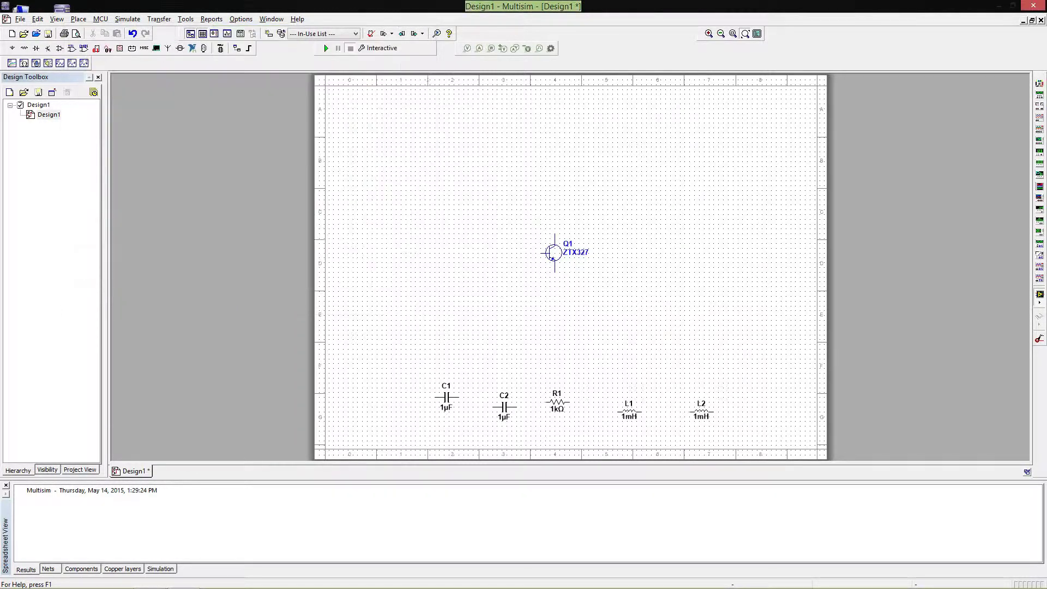
{"action": "left_click", "coordinate": [603, 180]}
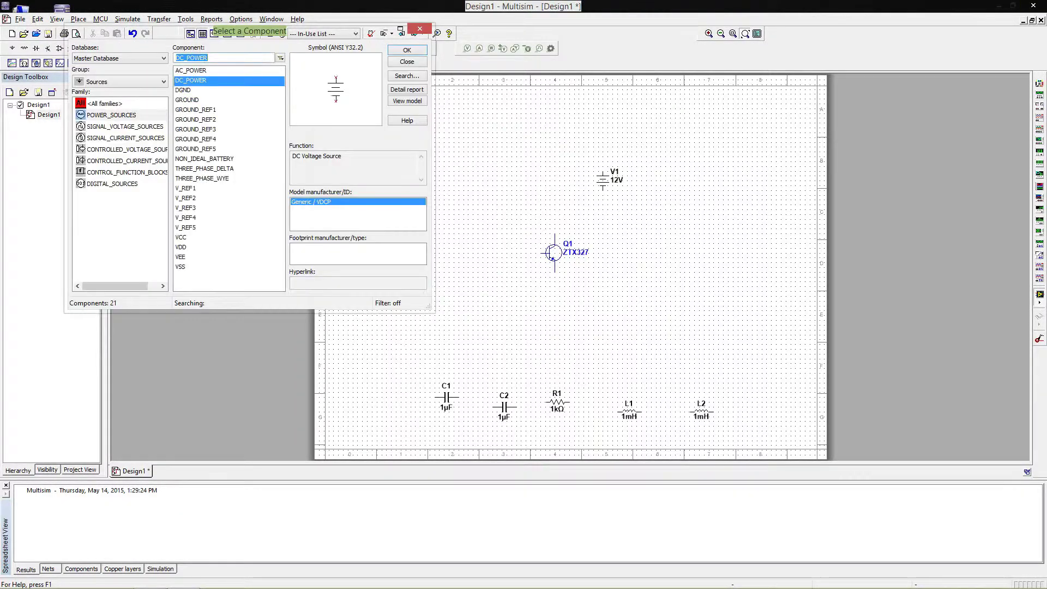
{"action": "double_click", "coordinate": [187, 100]}
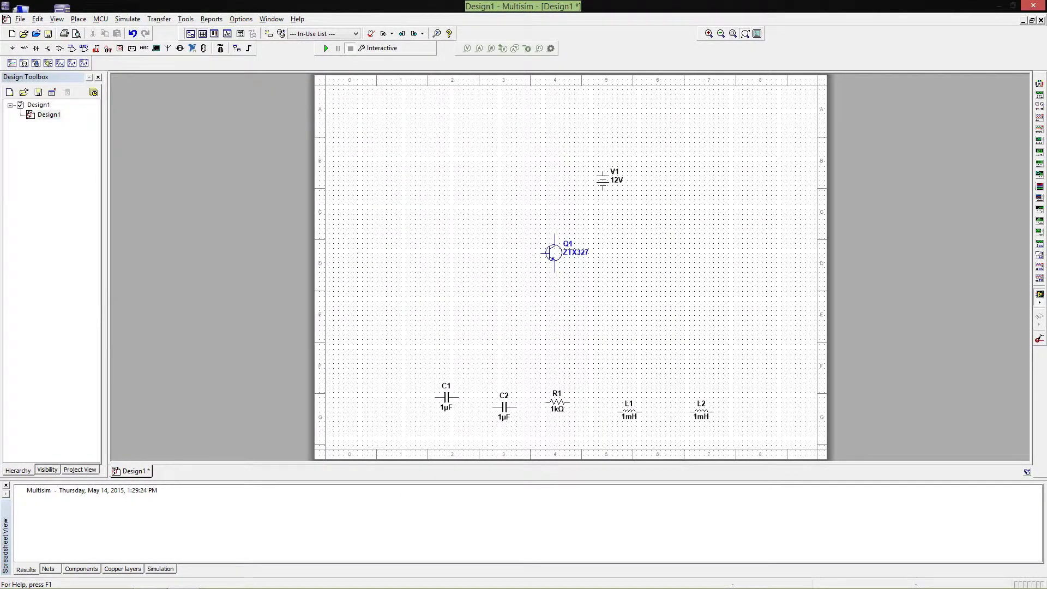
{"action": "left_click", "coordinate": [738, 410]}
- Place an AC_VOLTAGE signal source to the left of the transistor and finish placing components
{"action": "left_click", "coordinate": [124, 126]}
{"action": "double_click", "coordinate": [190, 71]}
{"action": "left_click", "coordinate": [453, 267]}
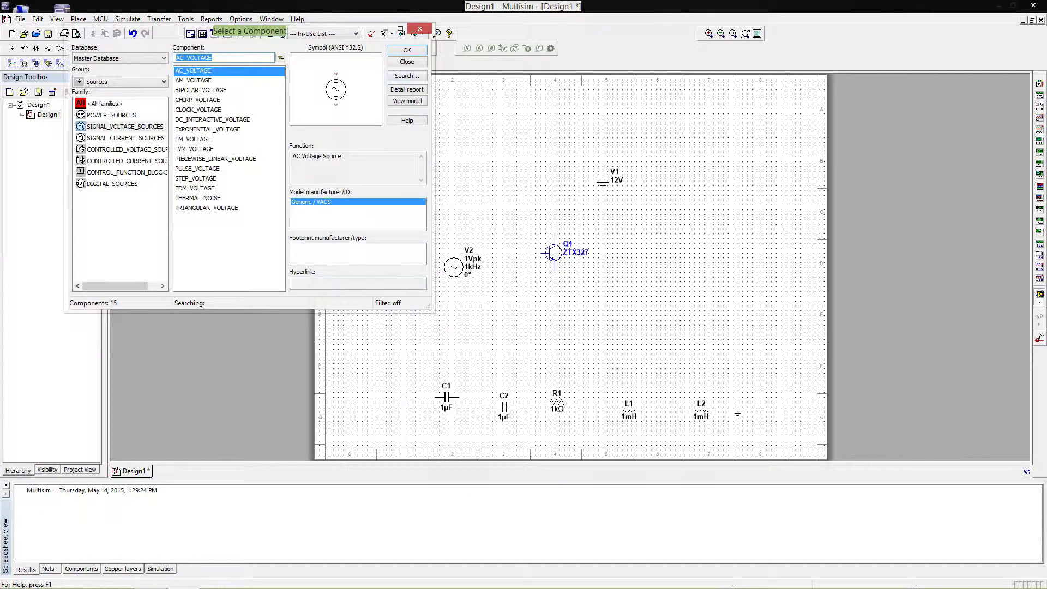
{"action": "key", "text": "Escape"}
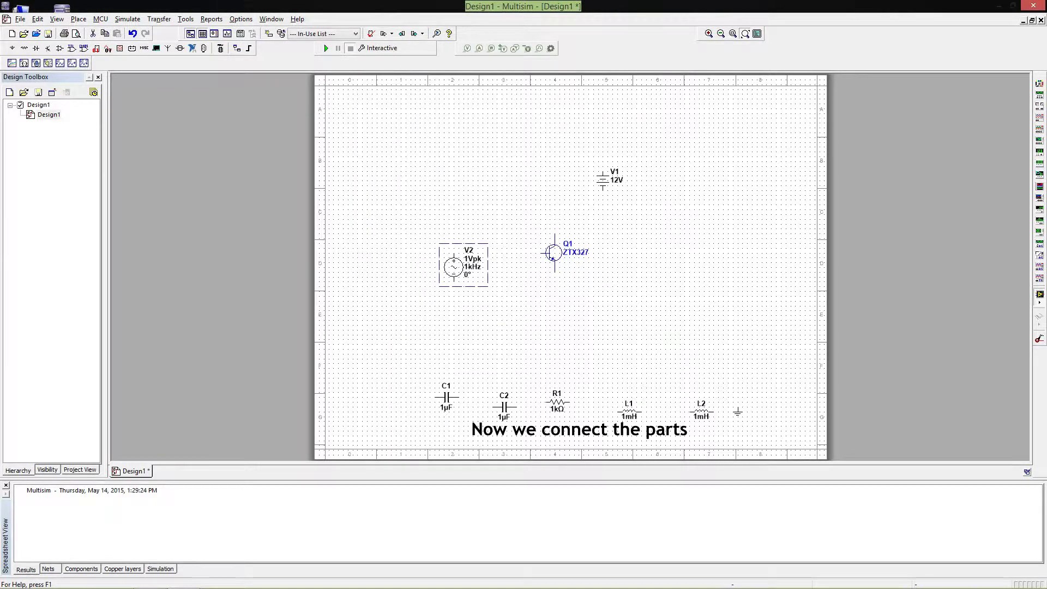
- Move AC source V2 farther left, and shift DC source V1 slightly up and right with a 90° clockwise rotation
{"action": "left_click_drag", "start_coordinate": [454, 267], "coordinate": [405, 267]}
{"action": "left_click", "coordinate": [602, 180]}
{"action": "left_click_drag", "start_coordinate": [602, 179], "coordinate": [613, 166]}
{"action": "key", "text": "ctrl+r"}
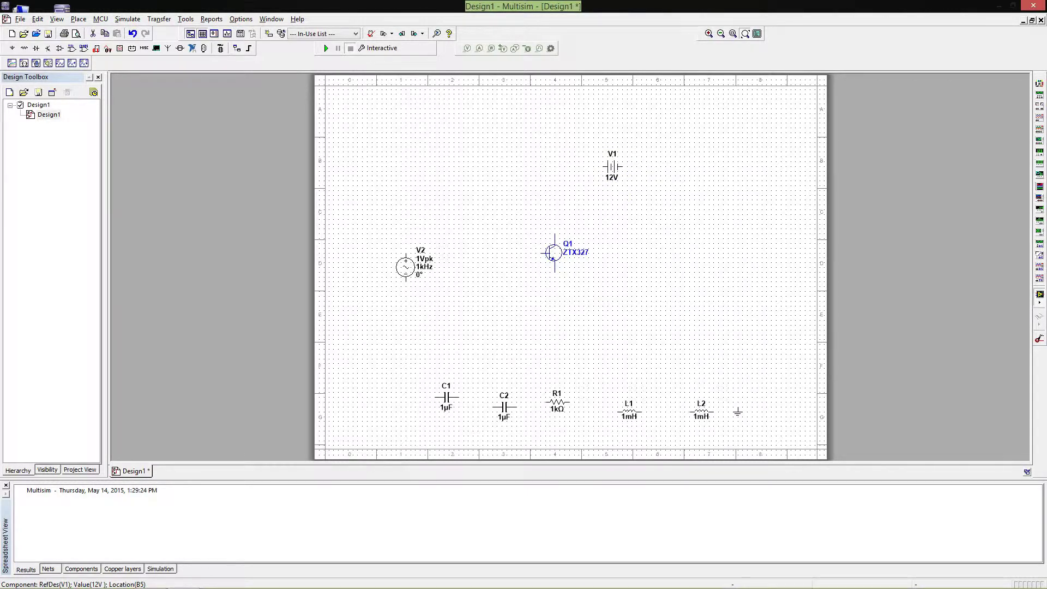
- Move capacitor C1 level with the transistor's base on its left, and resistor R1 above the base, rotated 90° to stand vertically
{"action": "left_click_drag", "start_coordinate": [446, 397], "coordinate": [499, 253]}
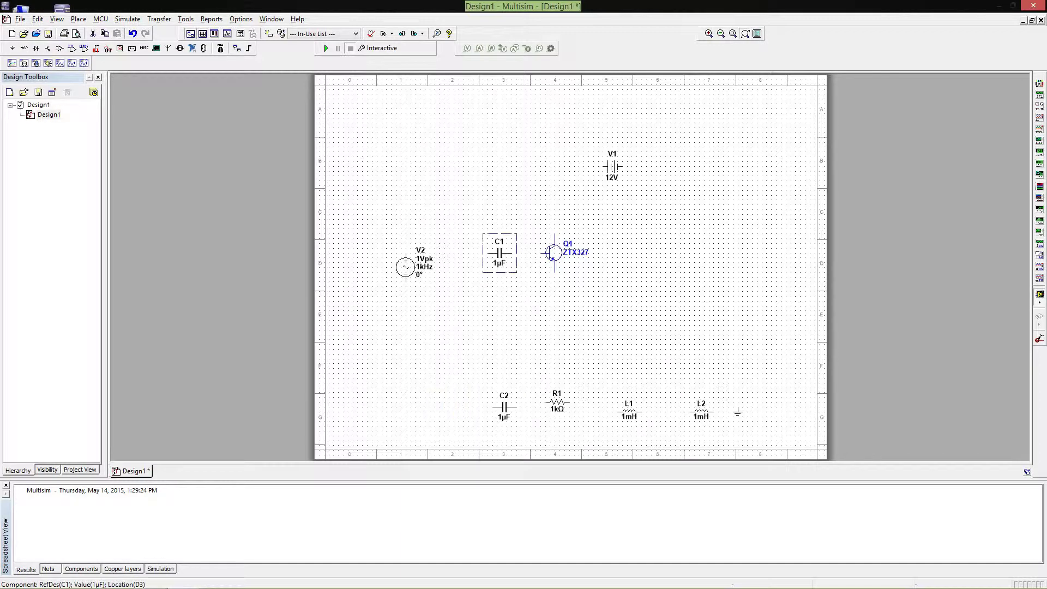
{"action": "left_click_drag", "start_coordinate": [556, 403], "coordinate": [533, 206]}
{"action": "key", "text": "ctrl+r"}
- Move capacitor C2 to the upper right of the transistor, and inductor L1 above the transistor beside R1, rotated 90°
{"action": "left_click", "coordinate": [504, 407]}
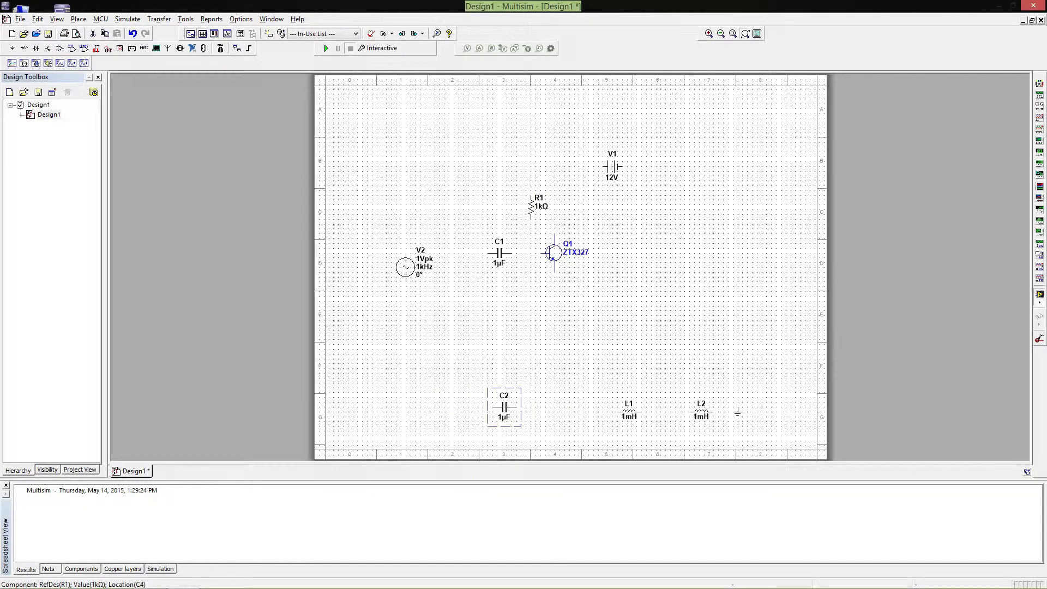
{"action": "left_click_drag", "start_coordinate": [503, 407], "coordinate": [619, 228]}
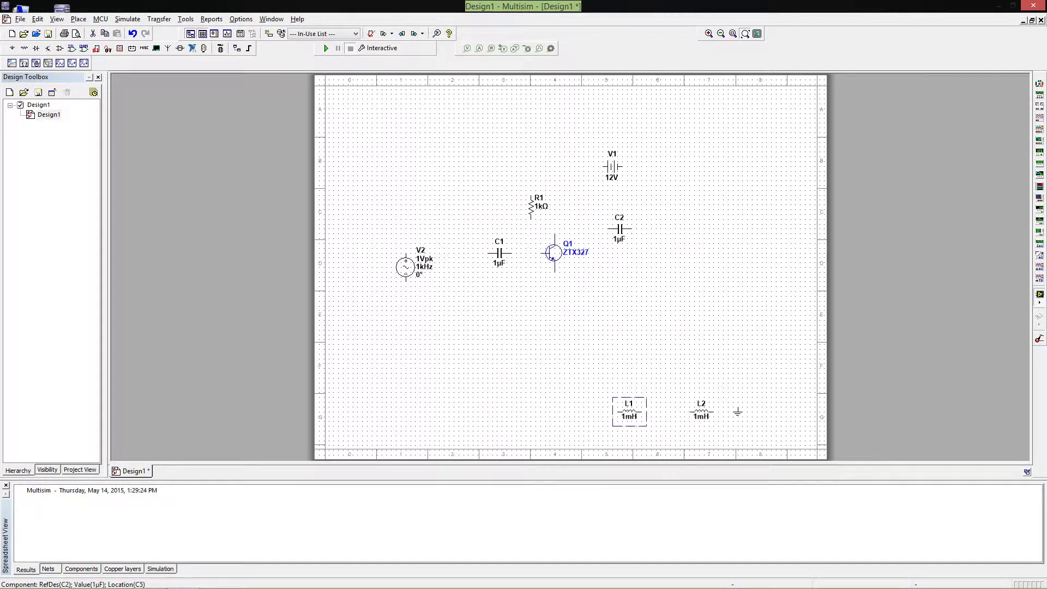
{"action": "left_click_drag", "start_coordinate": [629, 410], "coordinate": [653, 314]}
{"action": "key", "text": "ctrl+r"}
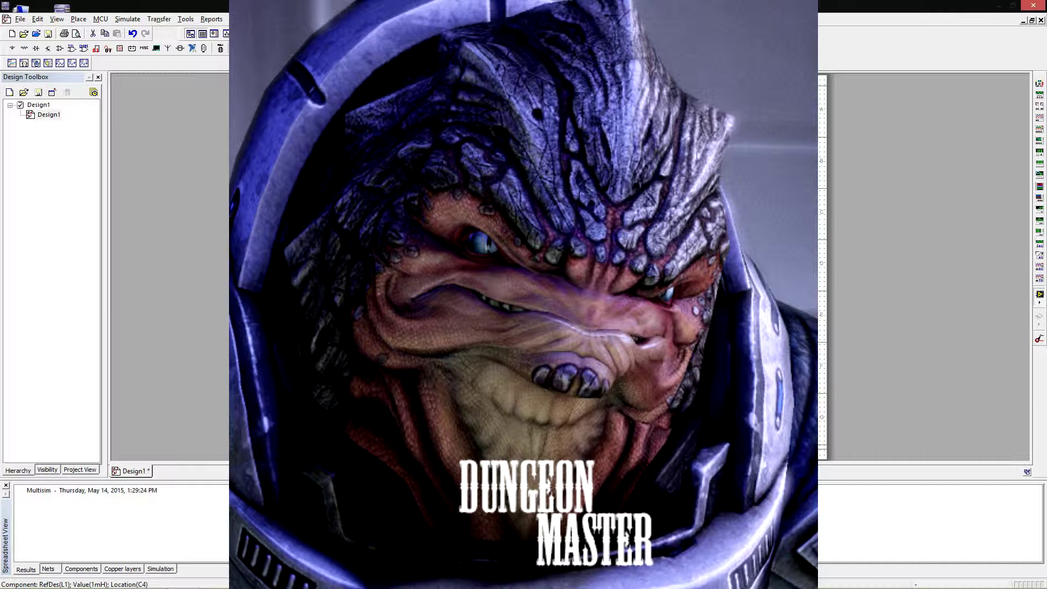
- Arrange inductor L2 to the transistor's lower right, the ground below the transistor, and resistor R1 level with L1 above it
{"action": "left_click_drag", "start_coordinate": [701, 412], "coordinate": [643, 281]}
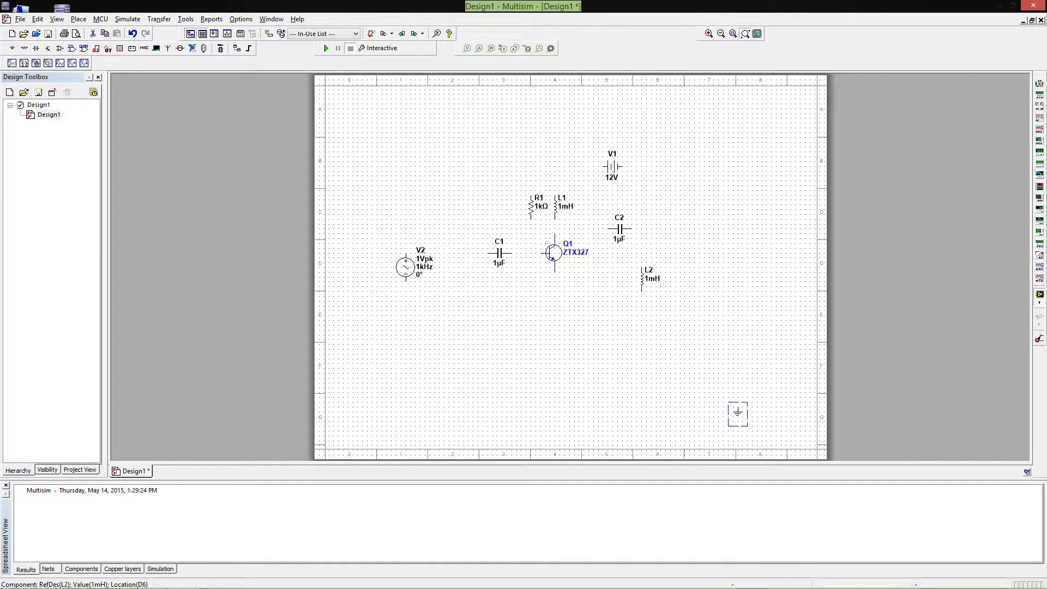
{"action": "left_click_drag", "start_coordinate": [737, 413], "coordinate": [560, 367]}
{"action": "left_click_drag", "start_coordinate": [532, 207], "coordinate": [557, 202]}
{"action": "left_click", "coordinate": [558, 207]}
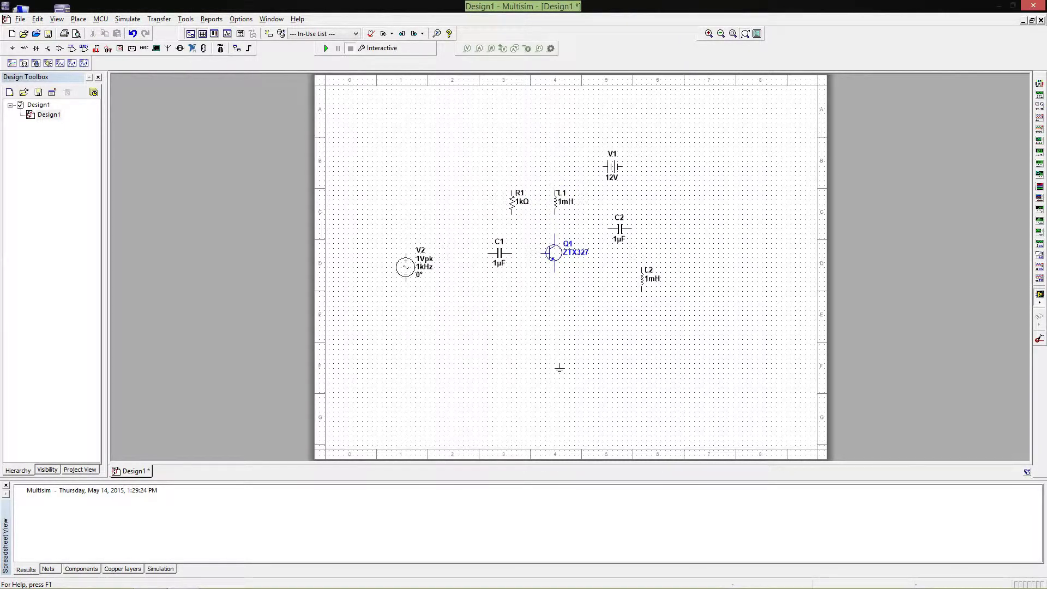
- Wire inductor L1 between V1 and the transistor's collector, and connect capacitor C1 to the base
{"action": "left_click", "coordinate": [554, 190]}
{"action": "left_click", "coordinate": [604, 167]}
{"action": "left_click", "coordinate": [555, 228]}
{"action": "left_click", "coordinate": [554, 235]}
{"action": "left_click", "coordinate": [541, 253]}
- Shift resistor R1 slightly right and wire it between the V1–L1 supply line and the transistor's base line
{"action": "left_click", "coordinate": [511, 202]}
{"action": "left_click_drag", "start_coordinate": [512, 201], "coordinate": [526, 201]}
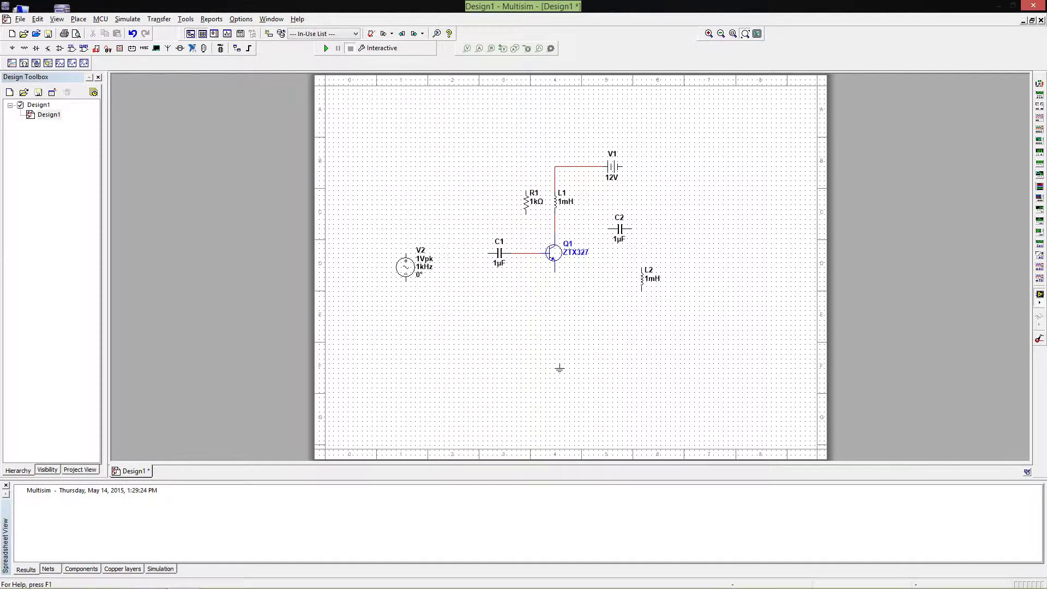
{"action": "left_click", "coordinate": [554, 166]}
{"action": "left_click", "coordinate": [526, 253]}
- Move the ground symbol directly under the transistor and wire it to the emitter
{"action": "left_click_drag", "start_coordinate": [559, 368], "coordinate": [559, 364]}
{"action": "left_click_drag", "start_coordinate": [559, 368], "coordinate": [554, 316]}
{"action": "left_click", "coordinate": [554, 281]}
{"action": "left_click", "coordinate": [555, 314]}
- Wire the collector node through capacitor C2 to the upper end of L2, and L2's lower end to the ground line
{"action": "left_click", "coordinate": [554, 229]}
{"action": "left_click", "coordinate": [642, 268]}
{"action": "left_click", "coordinate": [555, 301]}
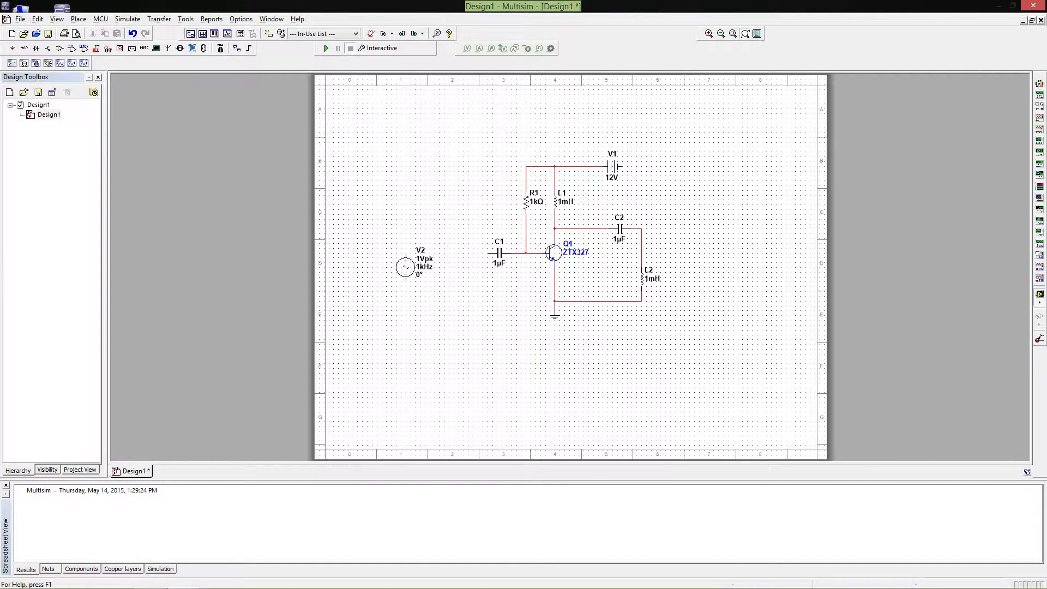
- Wire AC source V2's upper terminal to C1, lower the source slightly, and connect its lower terminal to the ground line
{"action": "left_click", "coordinate": [406, 253]}
{"action": "left_click", "coordinate": [488, 253]}
{"action": "left_click", "coordinate": [405, 267]}
{"action": "left_click_drag", "start_coordinate": [405, 267], "coordinate": [405, 277]}
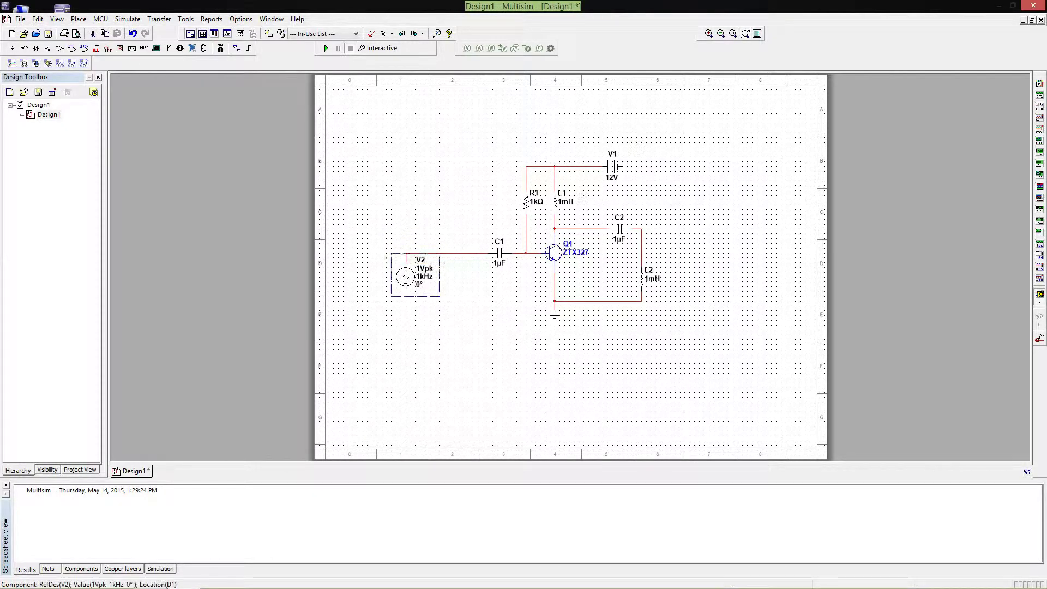
{"action": "key", "text": "Escape"}
{"action": "left_click", "coordinate": [406, 291]}
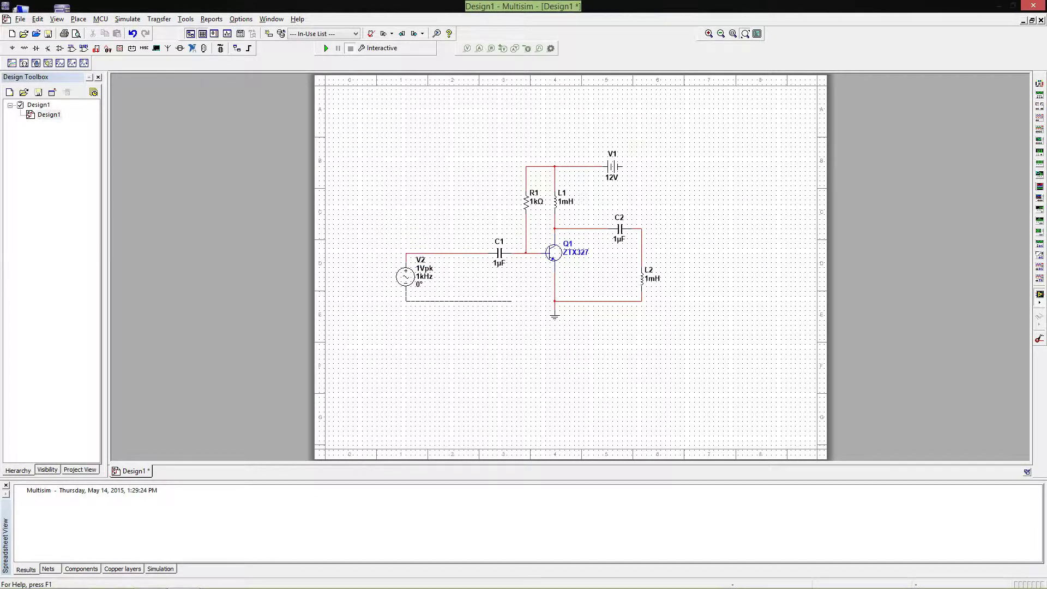
{"action": "left_click", "coordinate": [555, 300]}
- Set AC source V2 to 50 mV peak voltage and 100 MHz frequency
{"action": "right_click", "coordinate": [406, 276]}
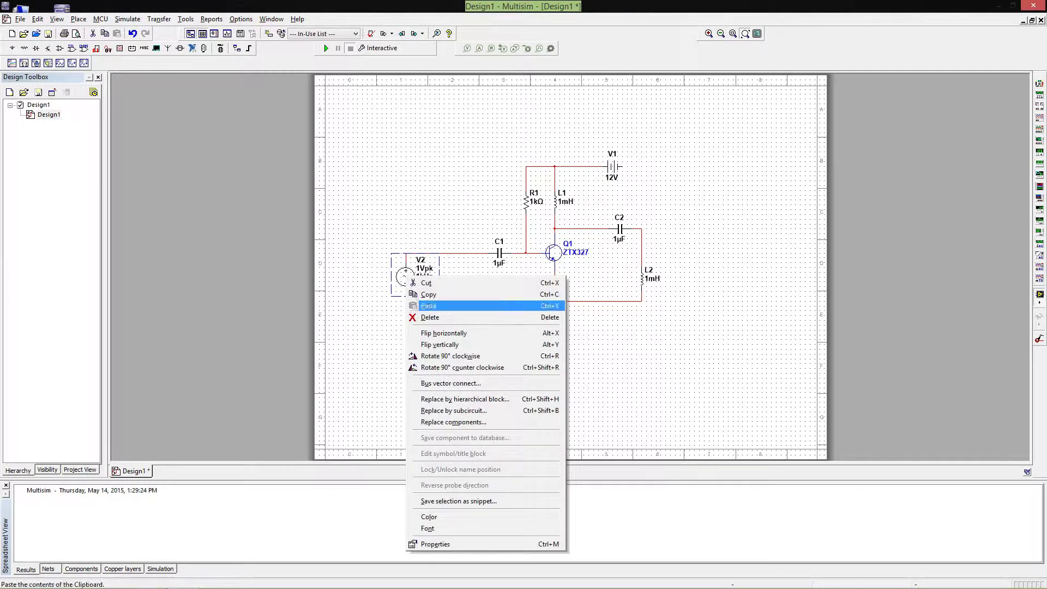
{"action": "left_click", "coordinate": [435, 543]}
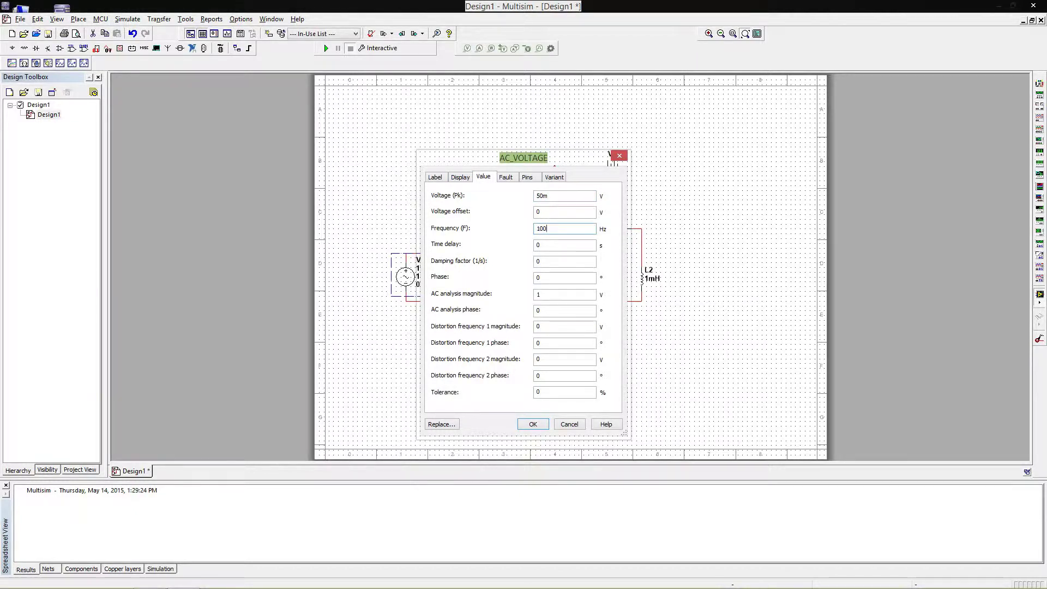
{"action": "type", "text": "M"}
{"action": "key", "text": "Return"}
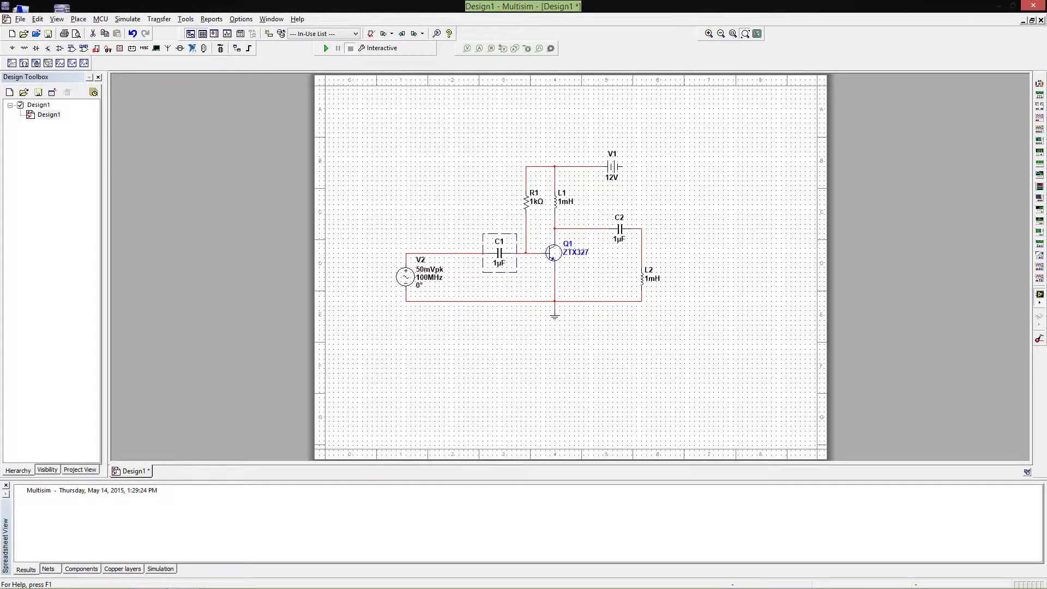
- Set capacitor C1's capacitance to 50 pF
{"action": "right_click", "coordinate": [498, 252]}
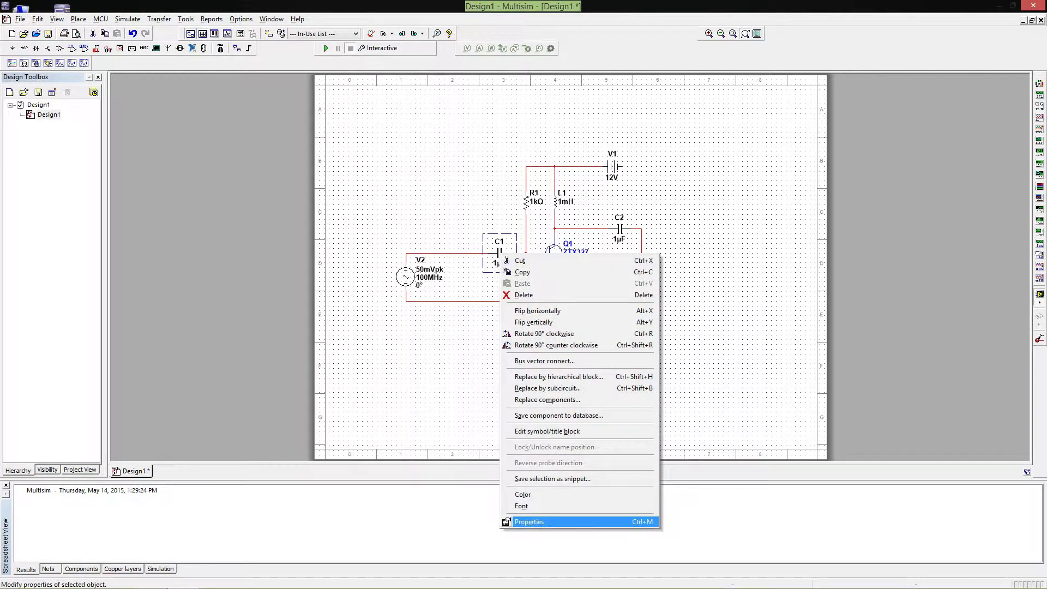
{"action": "left_click", "coordinate": [539, 521]}
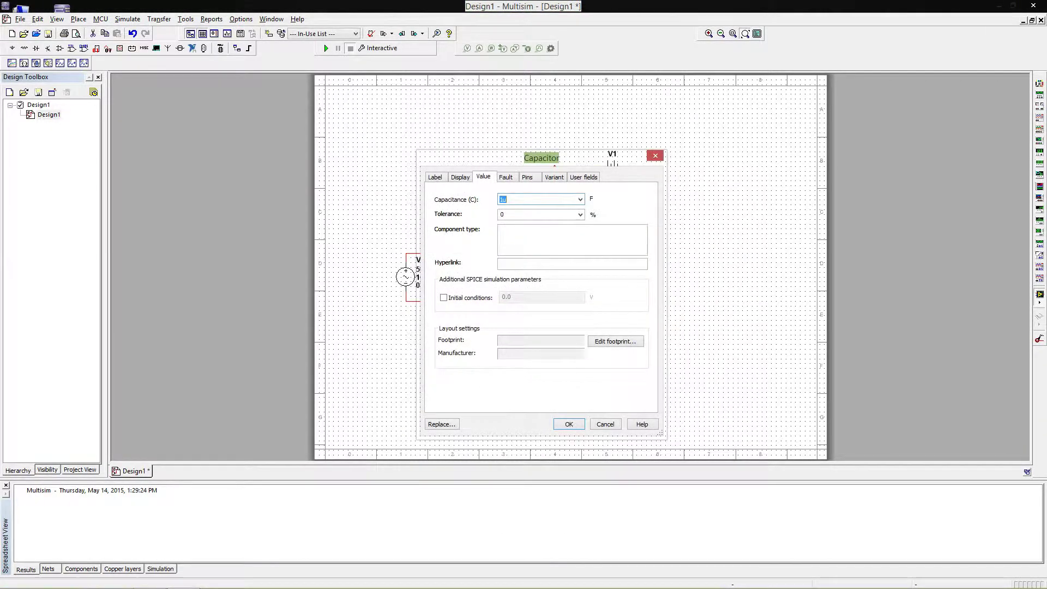
{"action": "type", "text": "50p"}
{"action": "key", "text": "Return"}
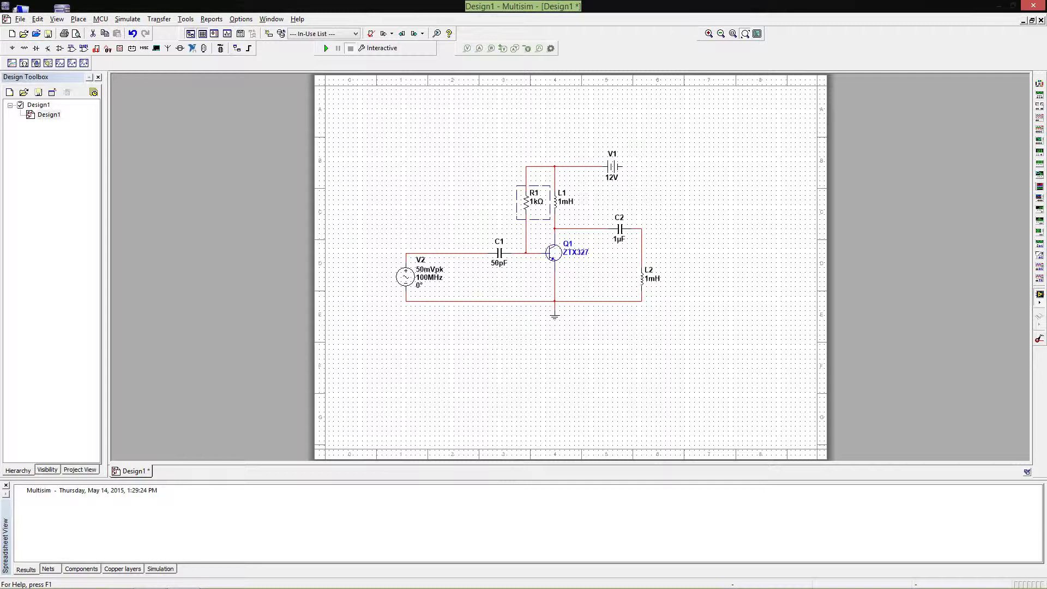
- Set resistor R1's resistance to 47 kΩ
{"action": "right_click", "coordinate": [524, 203]}
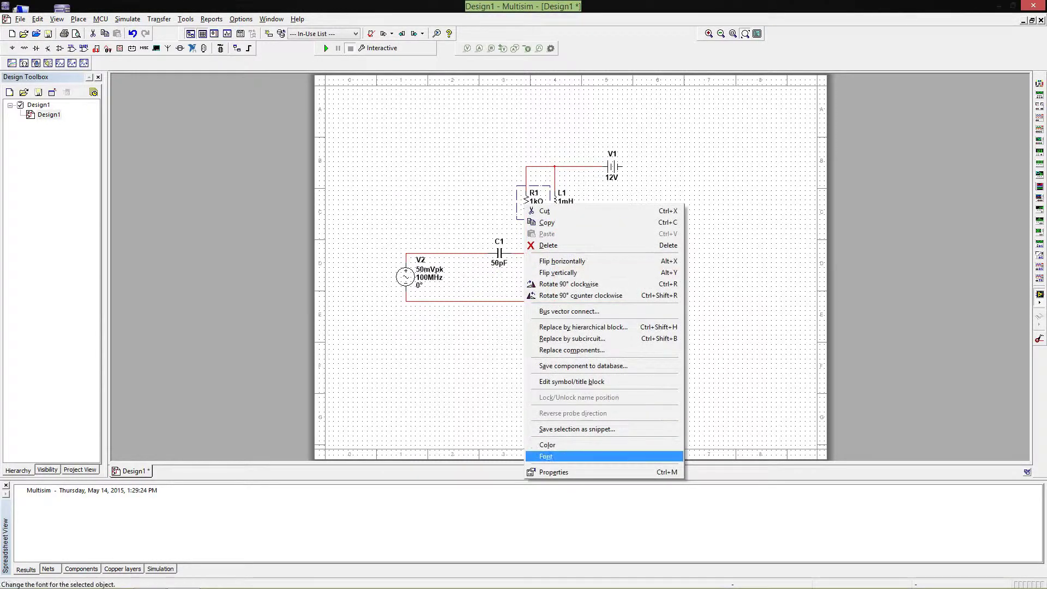
{"action": "left_click", "coordinate": [554, 471]}
{"action": "type", "text": "47k"}
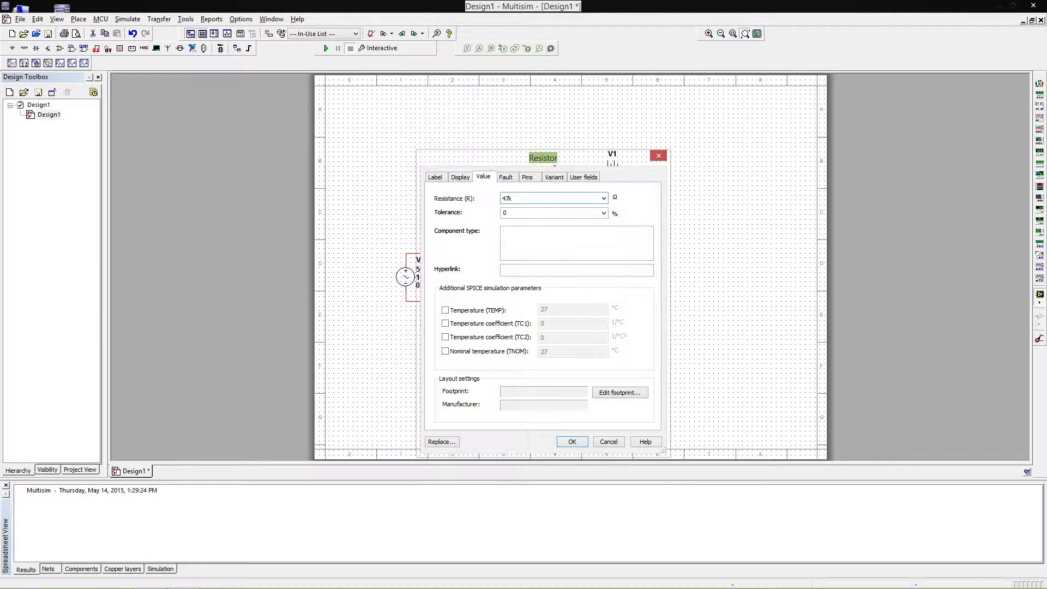
{"action": "key", "text": "Return"}
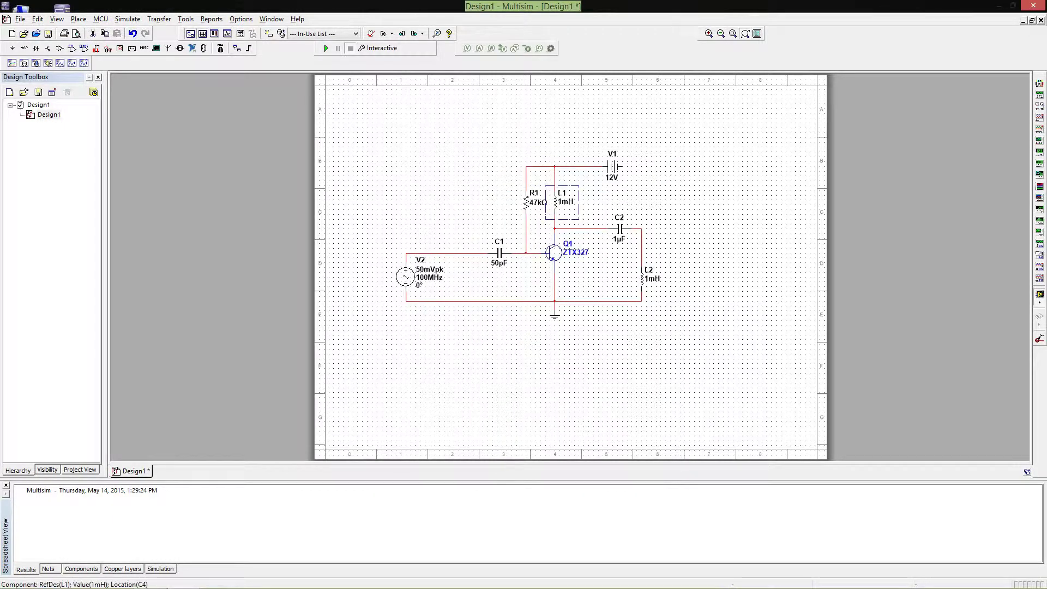
- Set inductor L1's inductance to 5.6 µH
{"action": "right_click", "coordinate": [554, 206]}
{"action": "key", "text": "Return"}
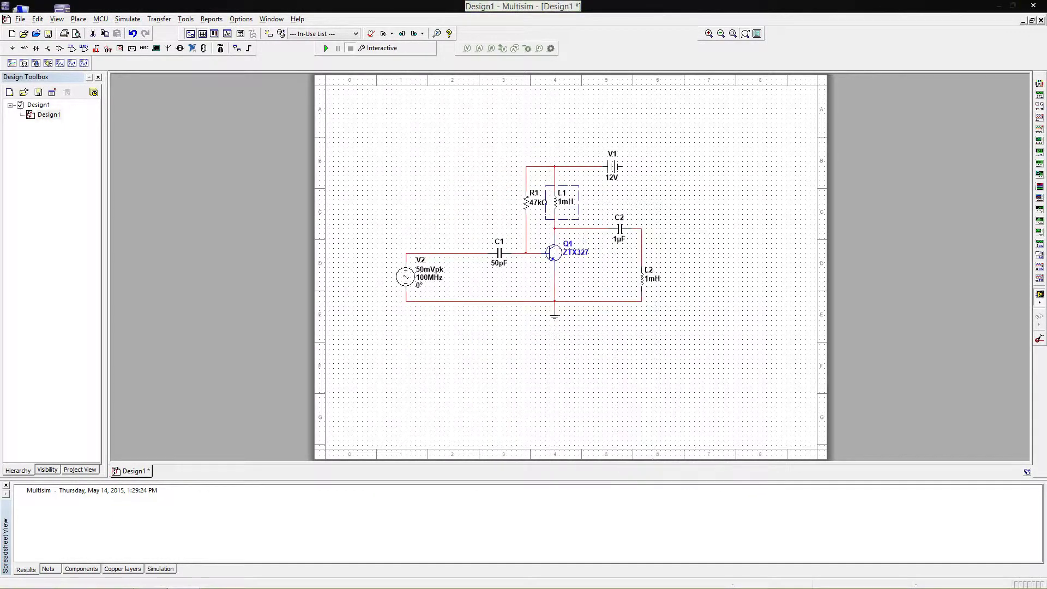
{"action": "type", "text": "5.6u"}
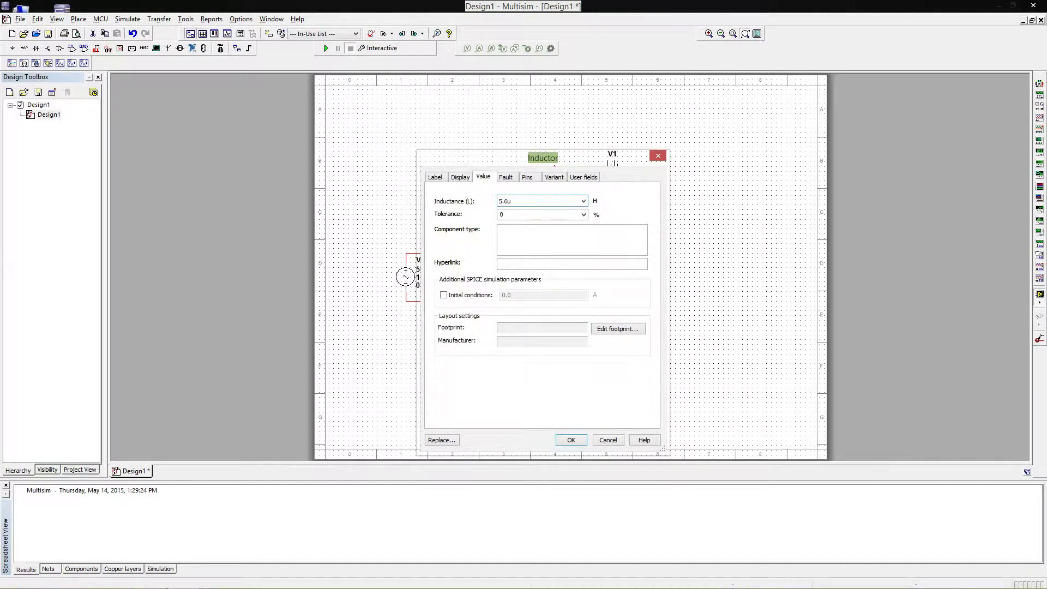
{"action": "key", "text": "Return"}
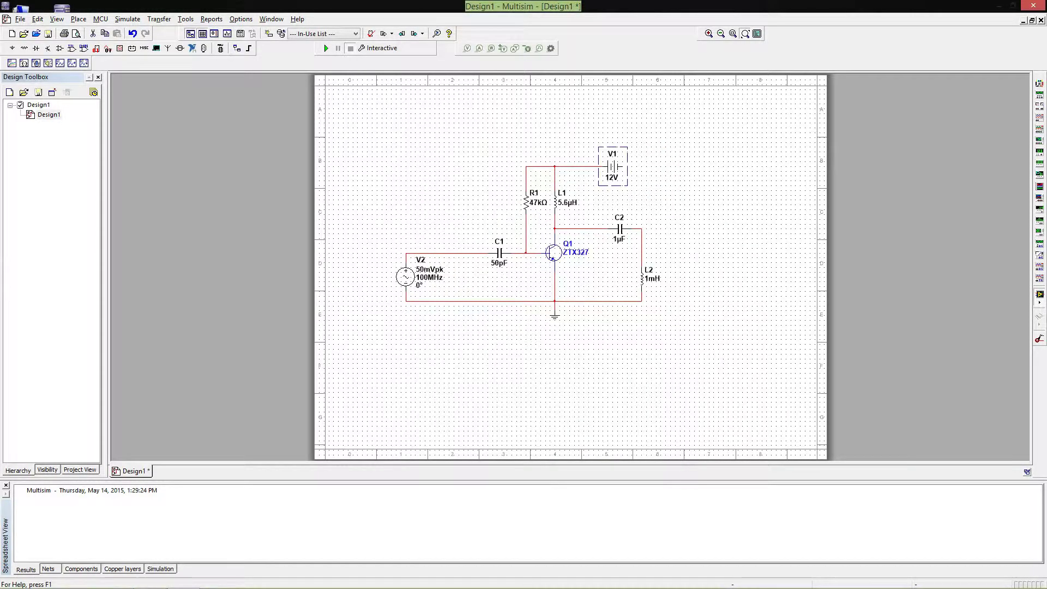
- Set DC source V1's voltage to 15 V
{"action": "right_click", "coordinate": [612, 168]}
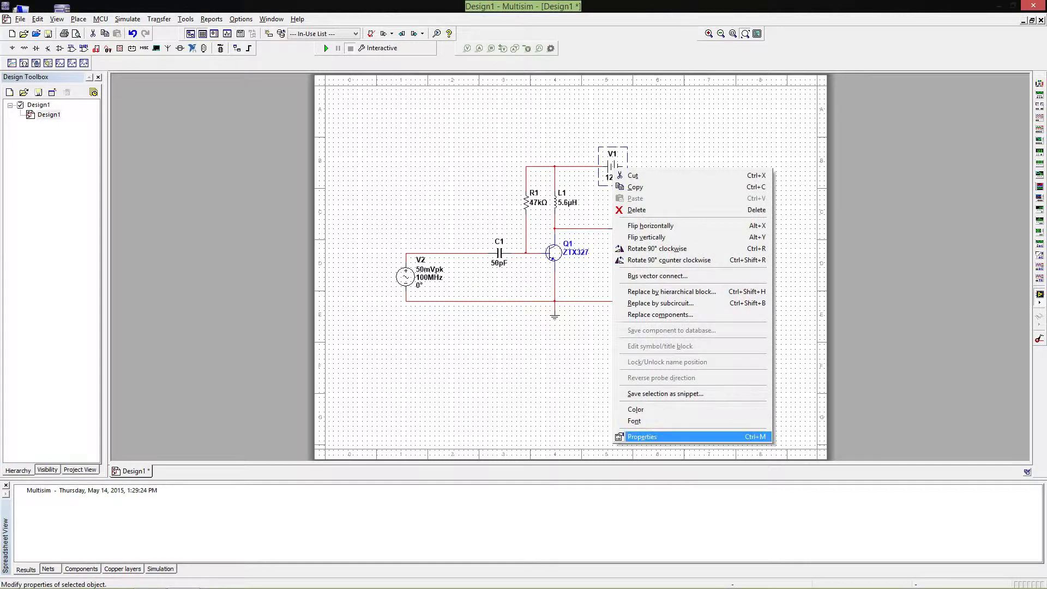
{"action": "key", "text": "Return"}
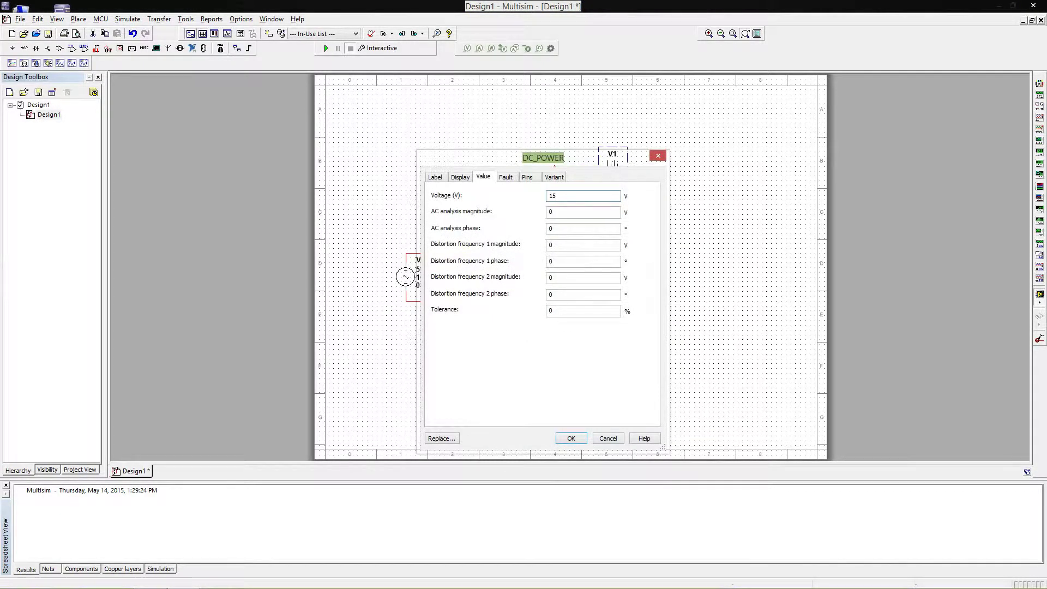
{"action": "key", "text": "Escape"}
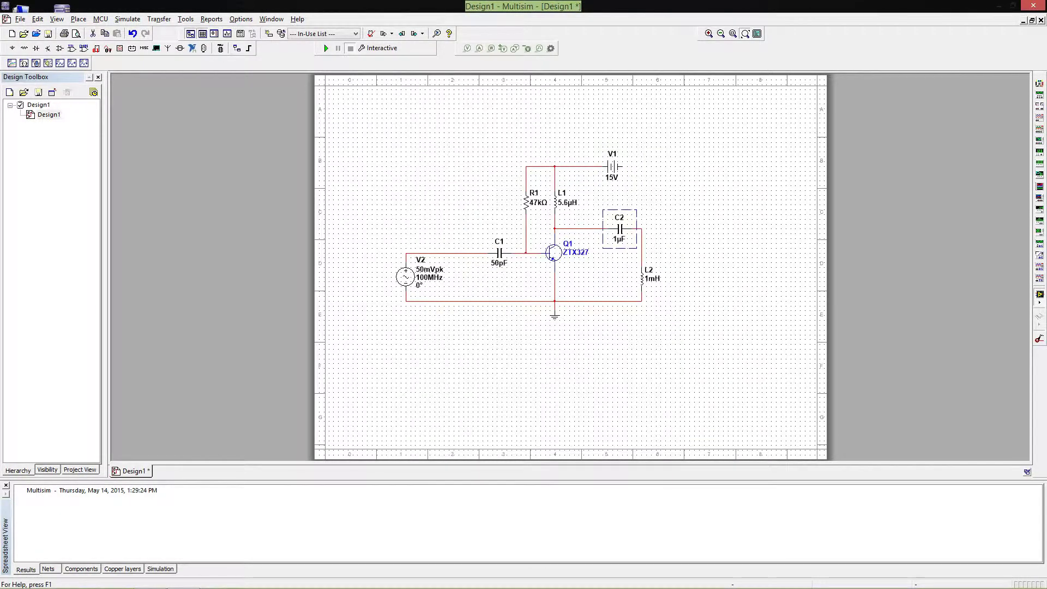
- Set capacitor C2's capacitance to 30 pF
{"action": "right_click", "coordinate": [621, 231]}
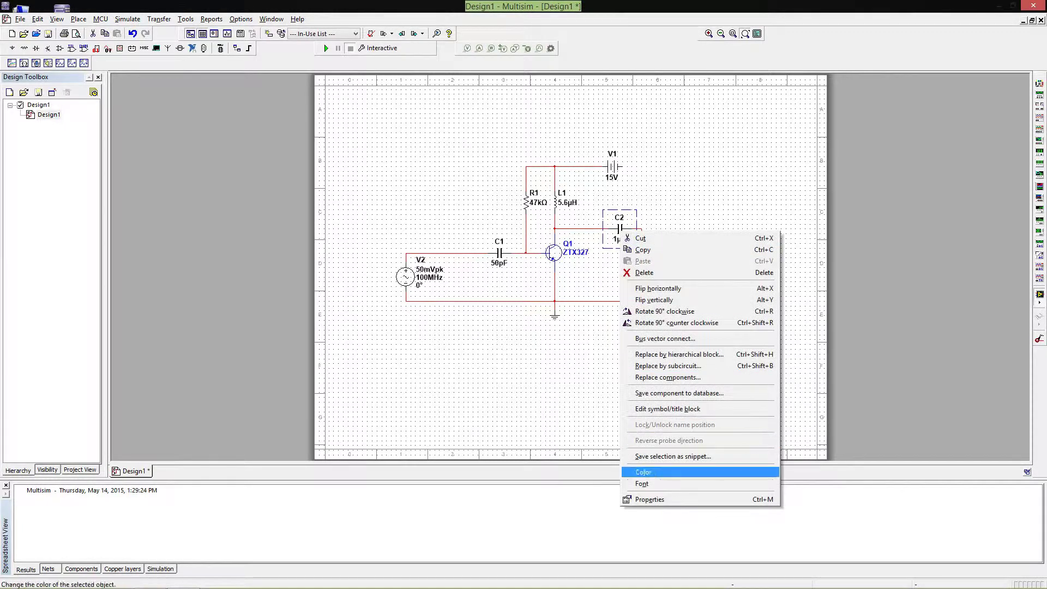
{"action": "key", "text": "Return"}
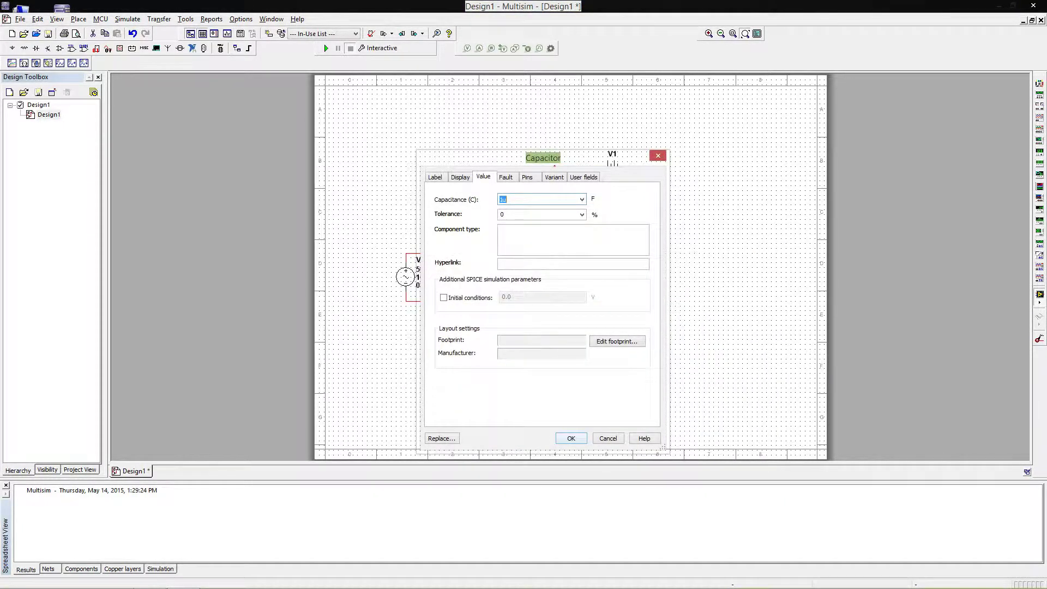
{"action": "type", "text": "30p"}
{"action": "key", "text": "Return"}
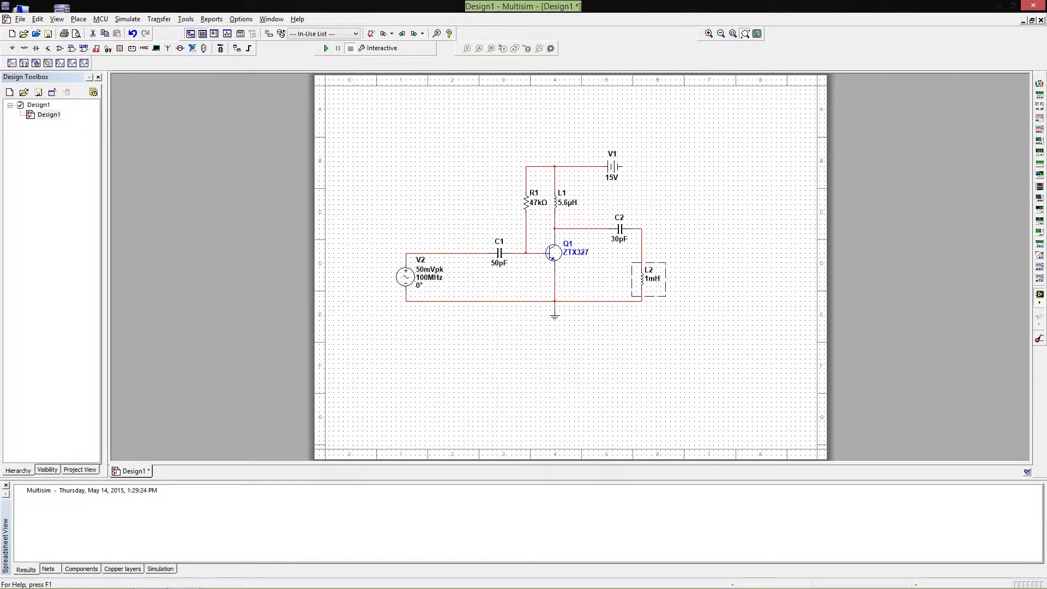
- Move inductor L2 up slightly and set its inductance to 3 µH
{"action": "left_click_drag", "start_coordinate": [647, 278], "coordinate": [647, 259]}
{"action": "right_click", "coordinate": [643, 259]}
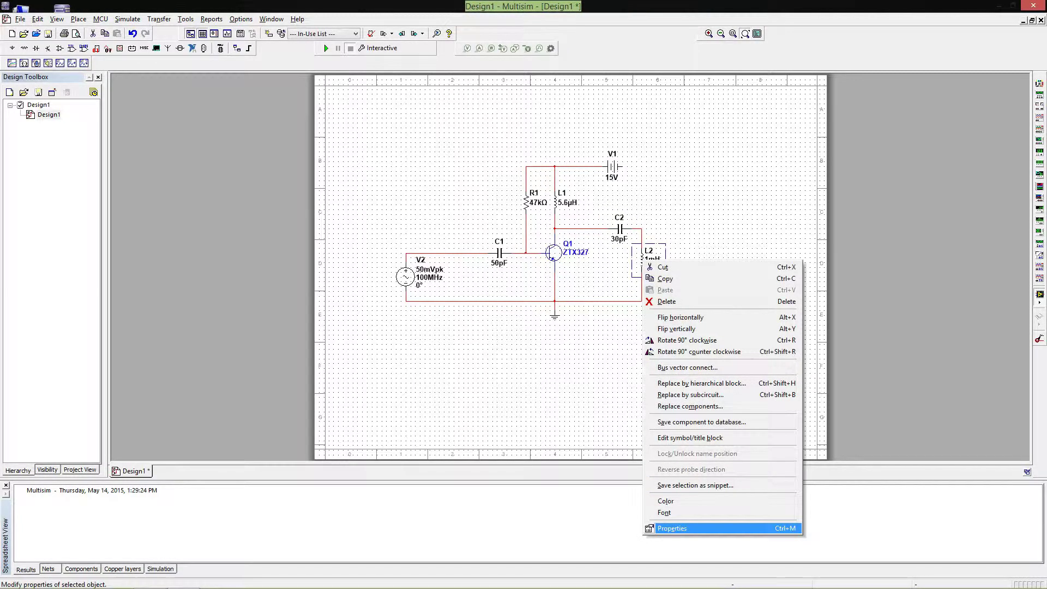
{"action": "left_click", "coordinate": [687, 527]}
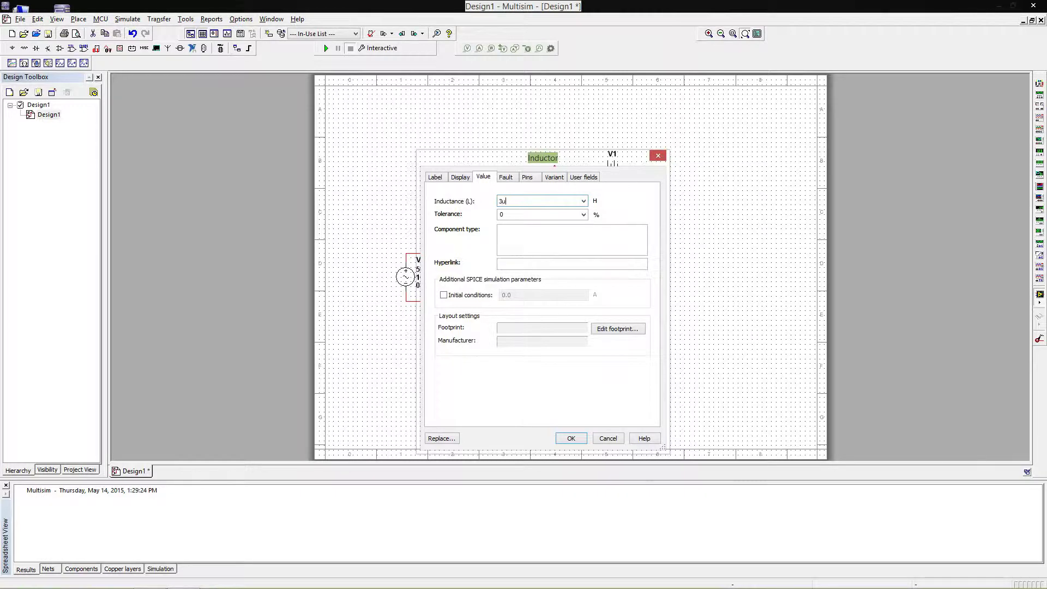
{"action": "key", "text": "Escape"}
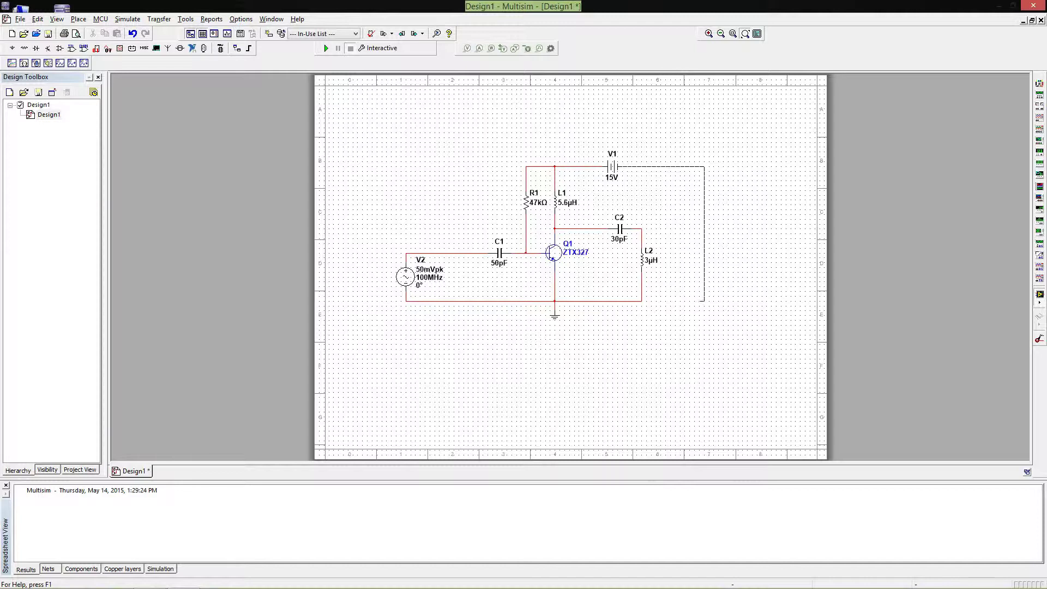
- Wire V1's free terminal around the outside of the circuit to the ground line, and move resistor R1 down slightly
{"action": "key", "text": "Escape"}
{"action": "left_click", "coordinate": [533, 202]}
{"action": "left_click_drag", "start_coordinate": [533, 203], "coordinate": [532, 212]}
{"action": "left_click", "coordinate": [561, 202]}
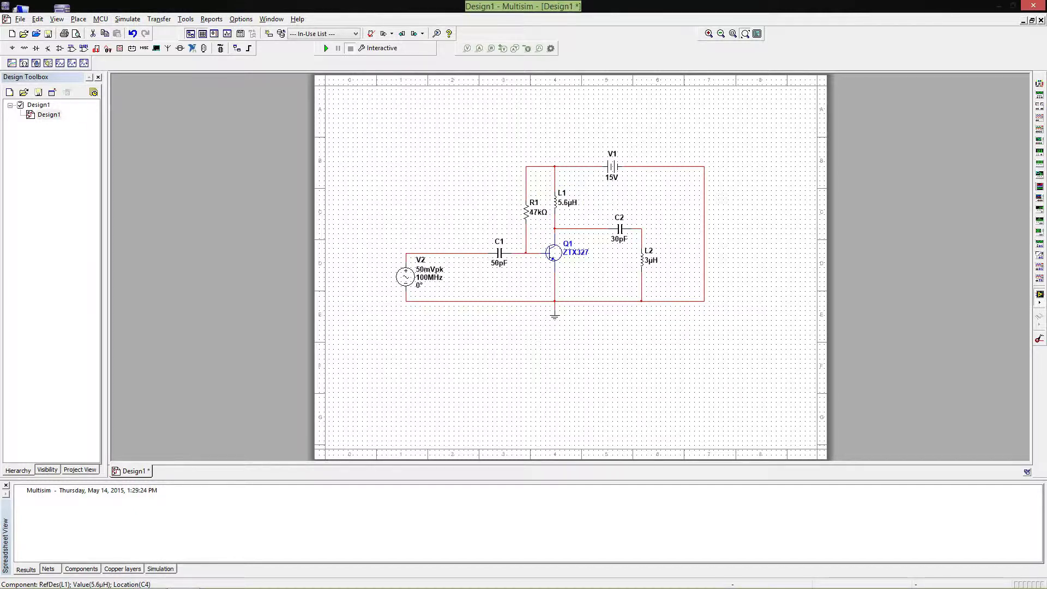
- Shift capacitors C1 and C2 slightly left along their wires
{"action": "left_click", "coordinate": [499, 252]}
{"action": "left_click_drag", "start_coordinate": [499, 253], "coordinate": [479, 252]}
{"action": "left_click", "coordinate": [619, 229]}
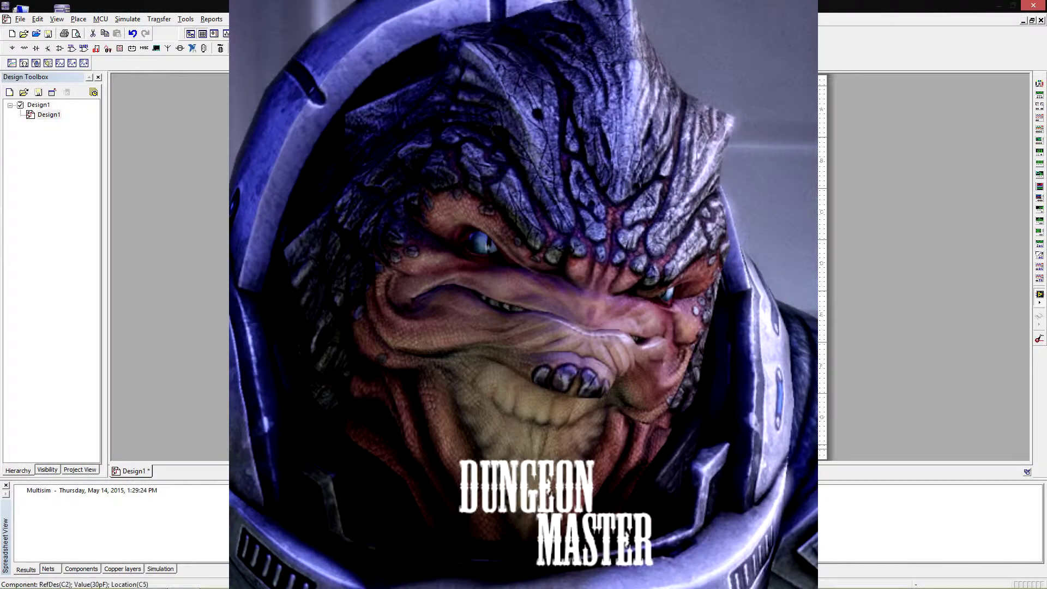
{"action": "key", "text": "Escape"}
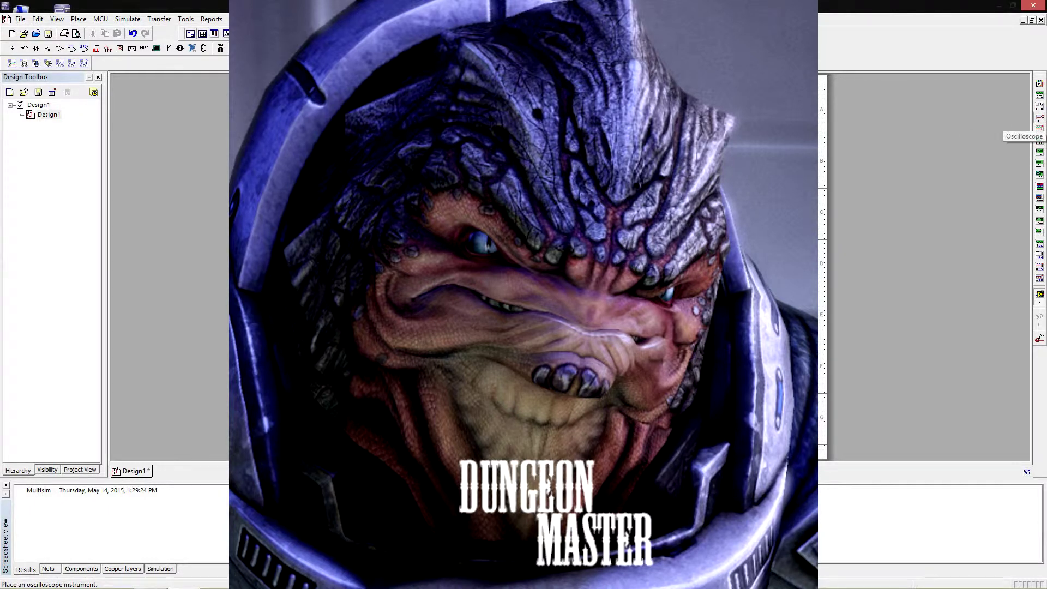
- Place an oscilloscope at the circuit's upper right, wiring channel A to the transistor's base line and channel B to the C2–L2 node
{"action": "left_click", "coordinate": [1039, 117]}
{"action": "left_click", "coordinate": [811, 181]}
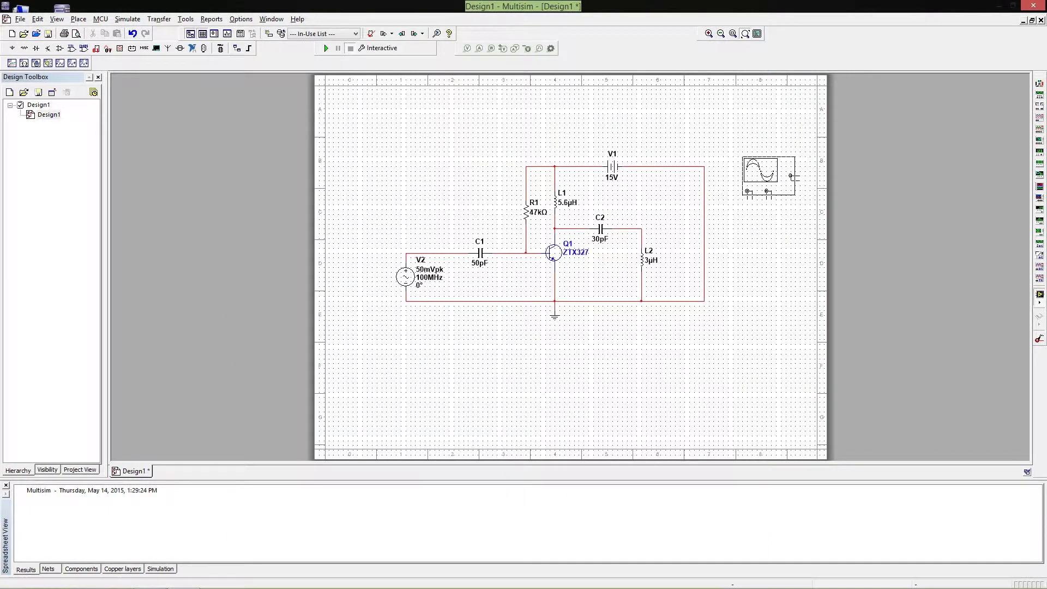
{"action": "left_click", "coordinate": [787, 176]}
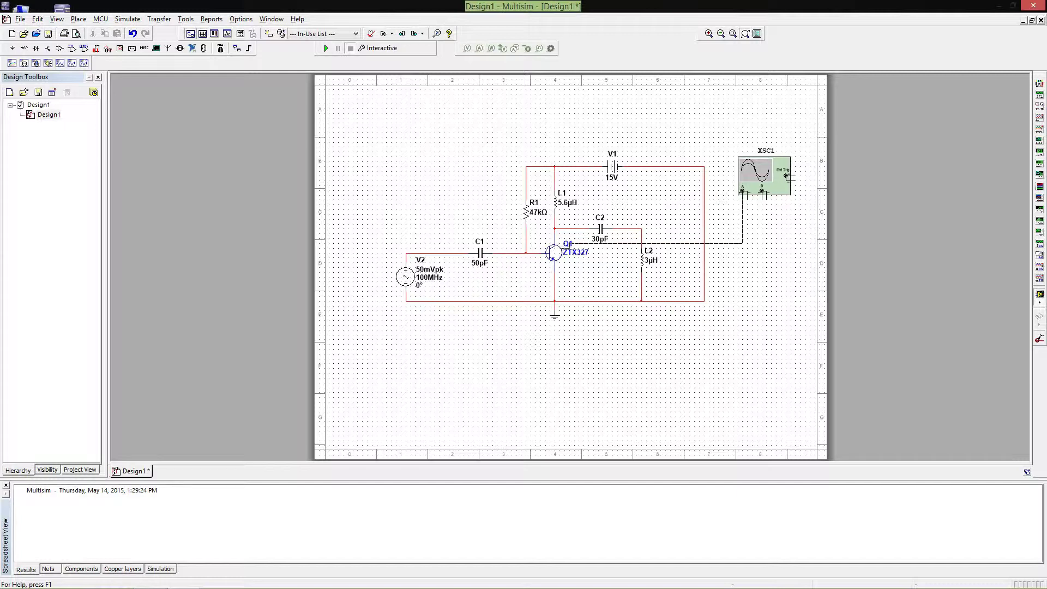
{"action": "left_click", "coordinate": [530, 253]}
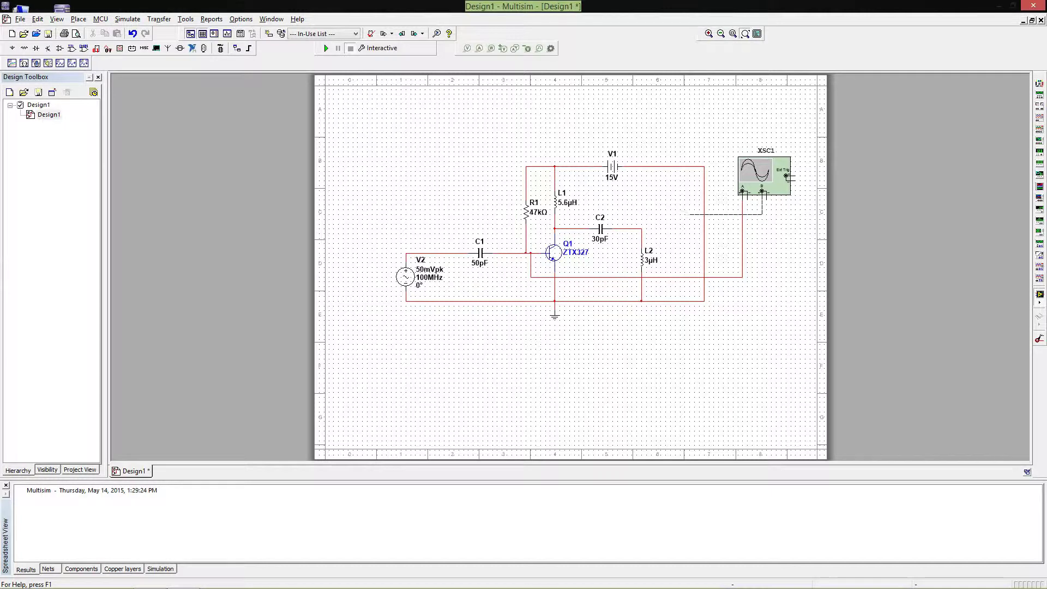
{"action": "left_click", "coordinate": [641, 228]}
- Display the oscilloscope readout, move it clear of the circuit, and run the simulation
{"action": "double_click", "coordinate": [763, 175]}
{"action": "left_click_drag", "start_coordinate": [518, 185], "coordinate": [232, 228]}
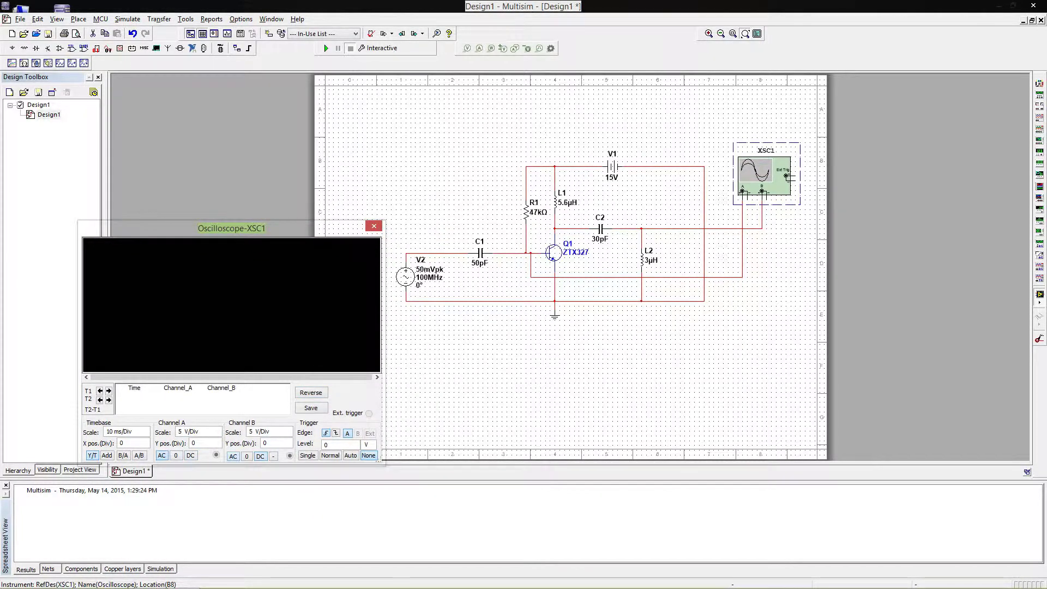
{"action": "key", "text": "F5"}
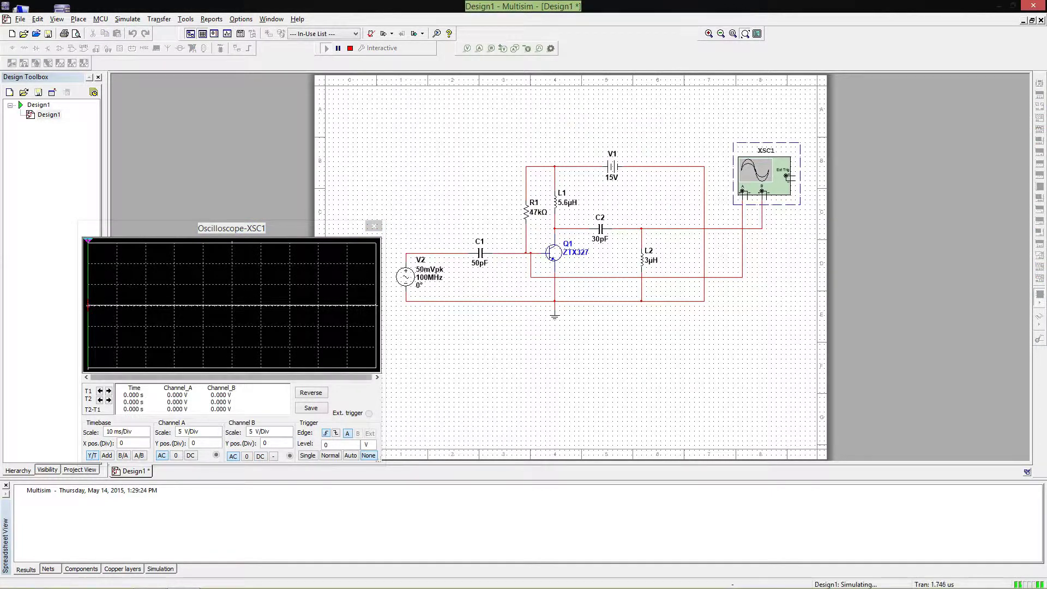
- Set the oscilloscope's timebase scale to 20 ns/Div
{"action": "left_click", "coordinate": [132, 431]}
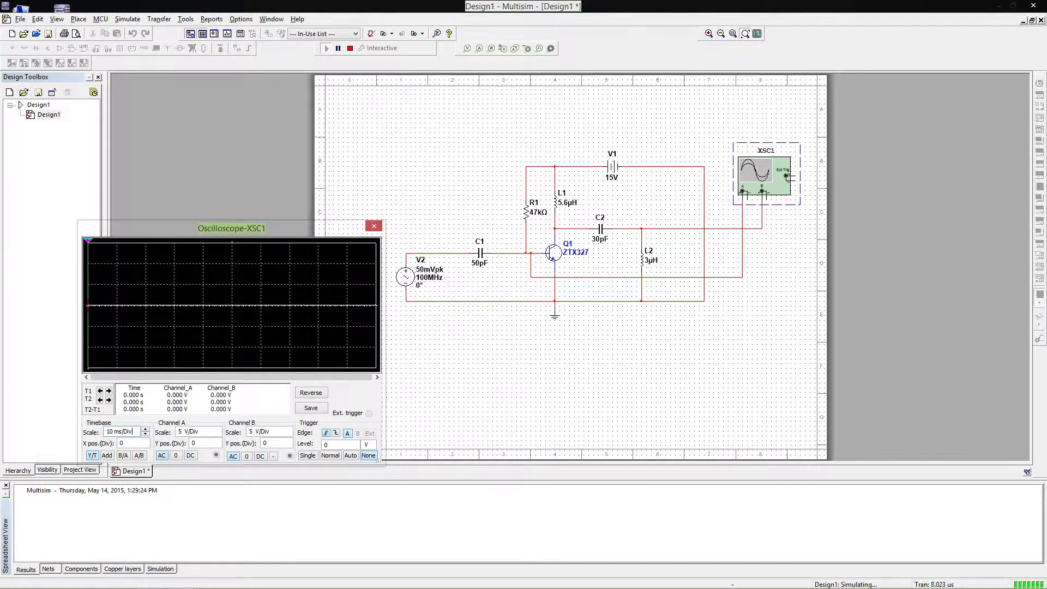
{"action": "key", "text": "Down"}
{"action": "key", "text": "Down"}
{"action": "key", "text": "Down"}
{"action": "key", "text": "Down"}
{"action": "key", "text": "Down"}
{"action": "key", "text": "Down"}
{"action": "key", "text": "Down"}
{"action": "key", "text": "Down"}
{"action": "key", "text": "Down"}
{"action": "key", "text": "Down"}
{"action": "key", "text": "Down"}
{"action": "key", "text": "Down"}
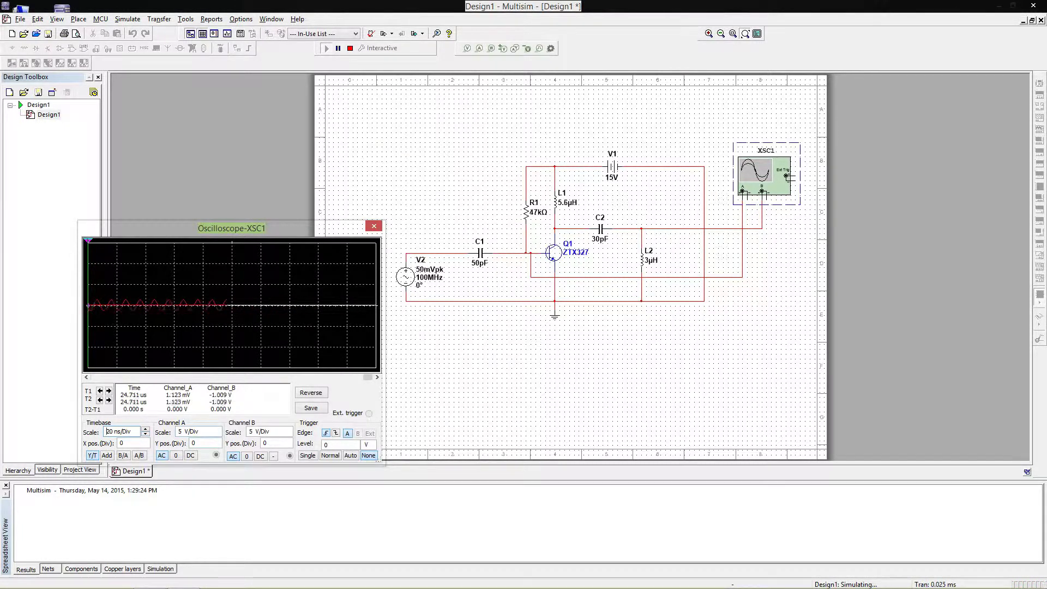
- Set oscilloscope channel A's Y position to 1.4 divisions and its scale to 2 mV/Div
{"action": "left_click", "coordinate": [191, 443]}
{"action": "key", "text": "Up"}
{"action": "key", "text": "Up"}
{"action": "key", "text": "Up"}
{"action": "key", "text": "Up"}
{"action": "key", "text": "Up"}
{"action": "key", "text": "Up"}
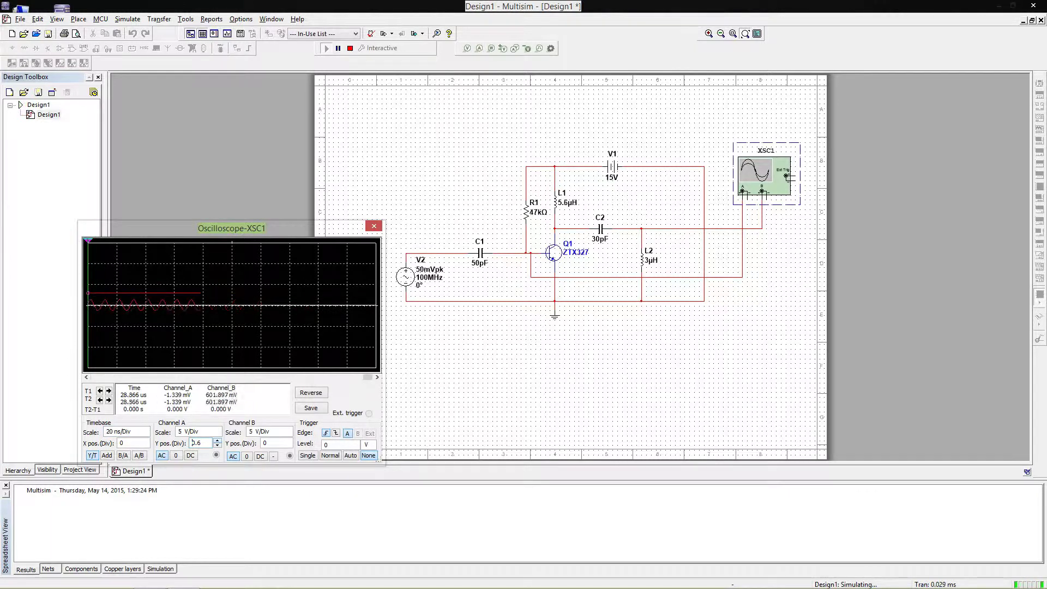
{"action": "key", "text": "Up"}
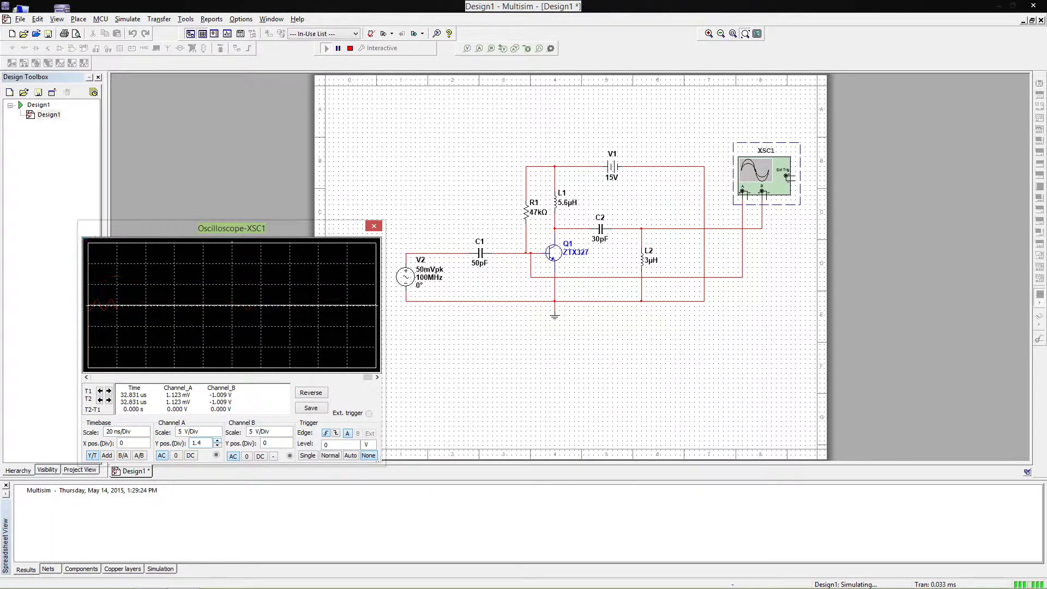
{"action": "left_click", "coordinate": [198, 431]}
{"action": "key", "text": "Down"}
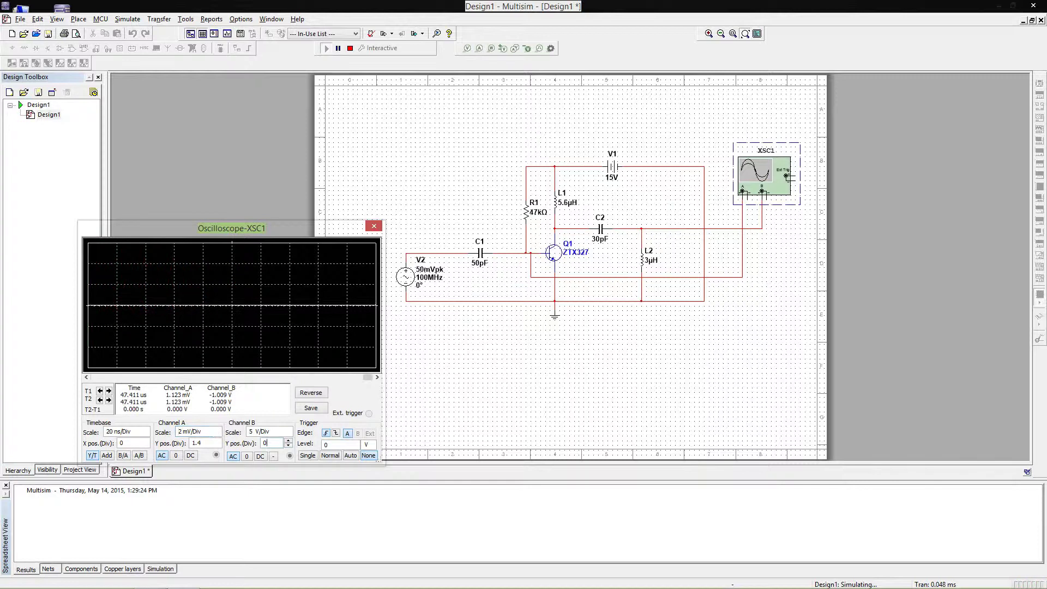
- Set oscilloscope channel B's Y position to -1.4 divisions and its scale to 1 V/Div
{"action": "key", "text": "Down"}
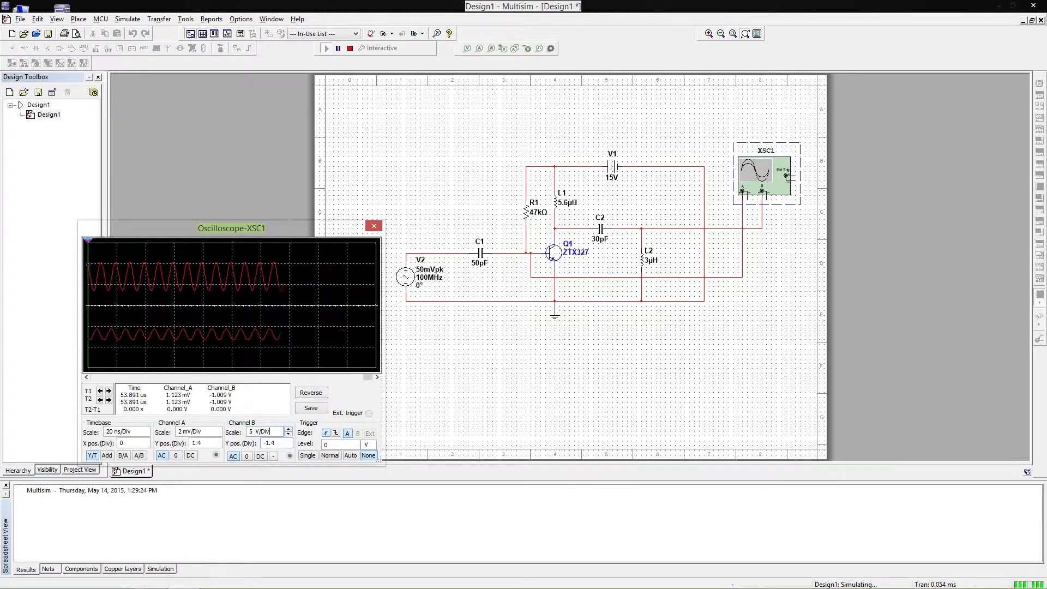
{"action": "key", "text": "Down"}
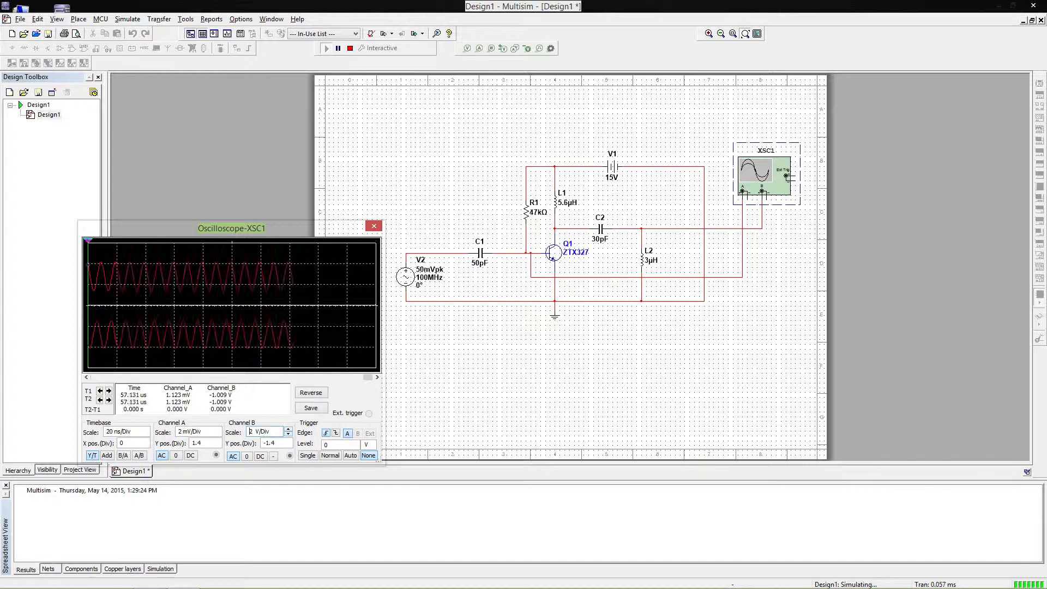
{"action": "key", "text": "Down"}
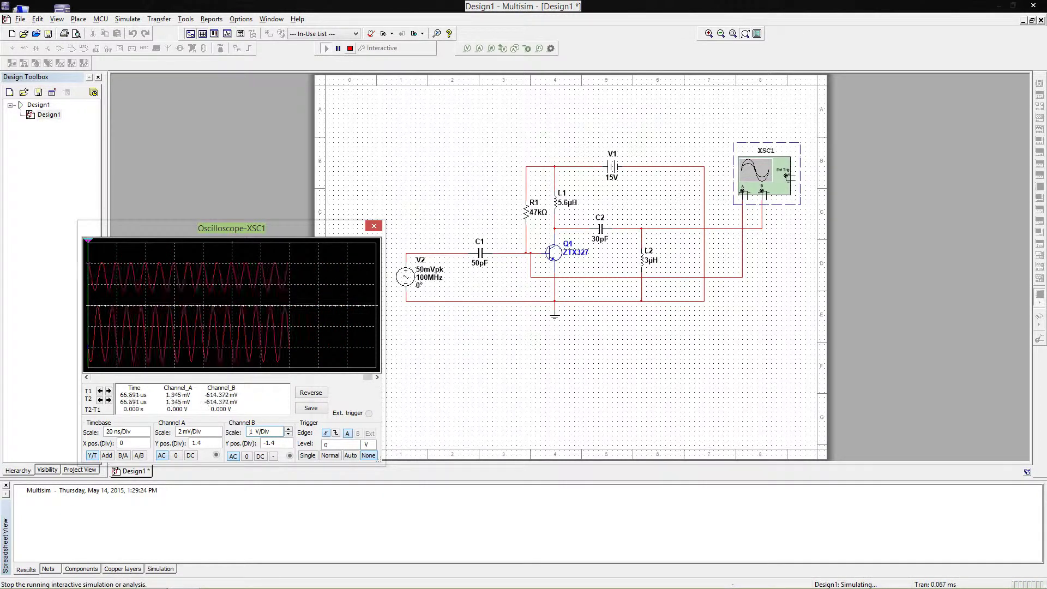
- Stop the simulation and place a multimeter above the circuit, wired in series between the V1–R1 supply line and inductor L1
{"action": "left_click", "coordinate": [350, 48]}
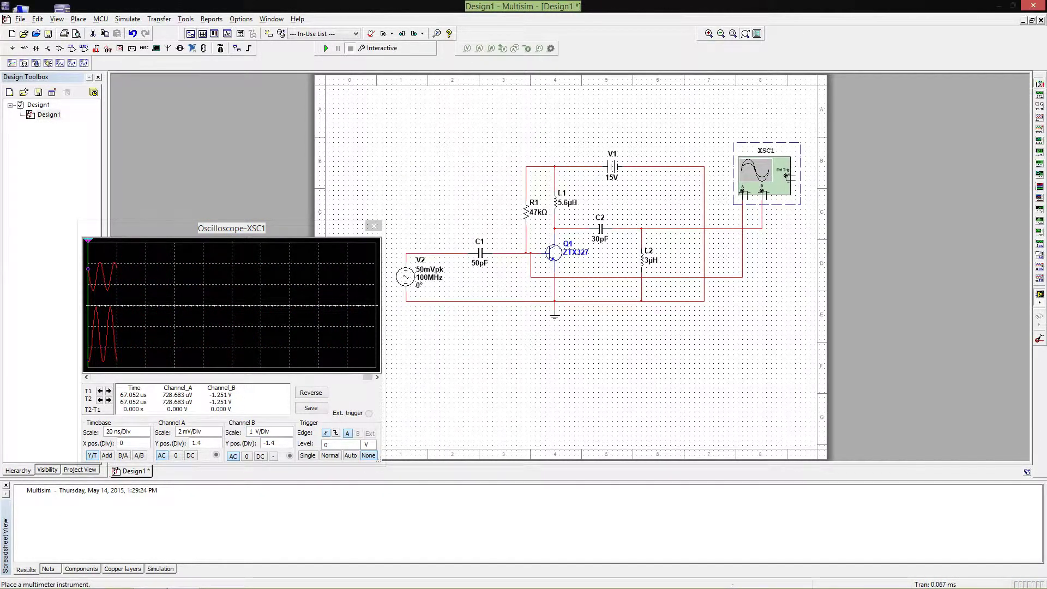
{"action": "left_click", "coordinate": [1039, 84]}
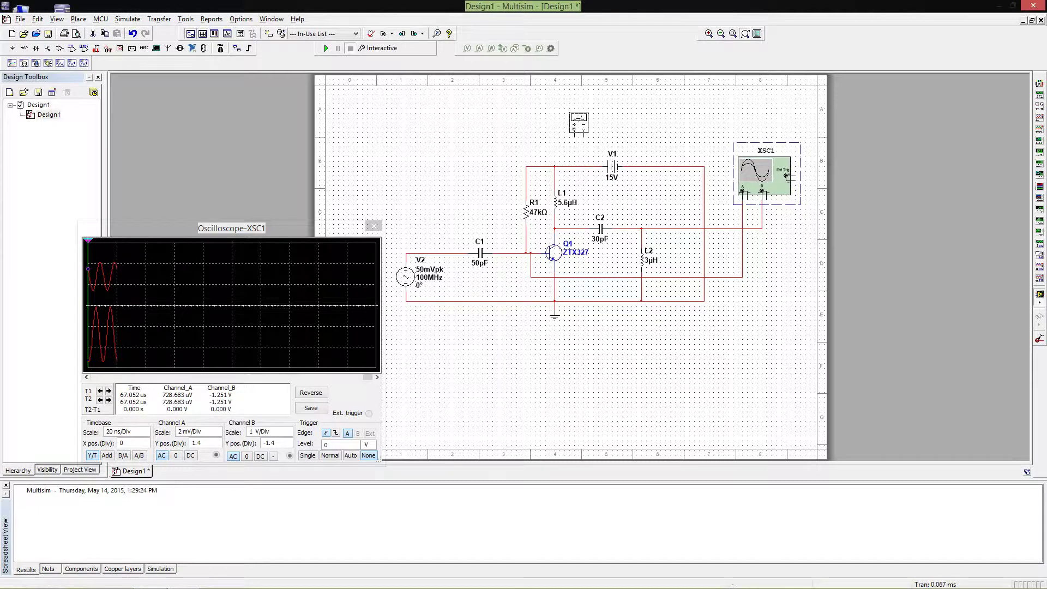
{"action": "left_click", "coordinate": [573, 122]}
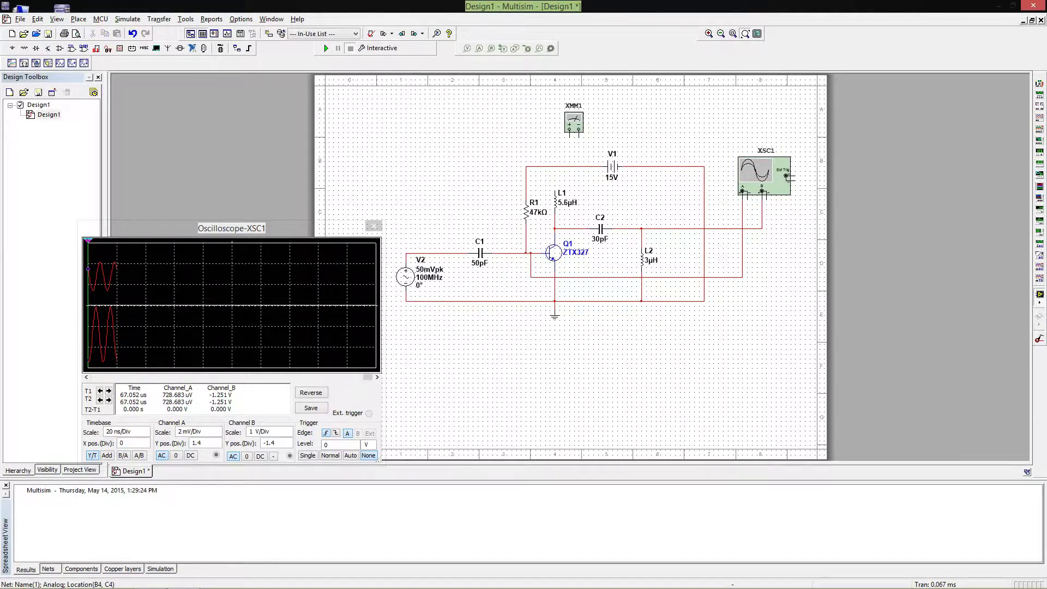
{"action": "left_click", "coordinate": [579, 135]}
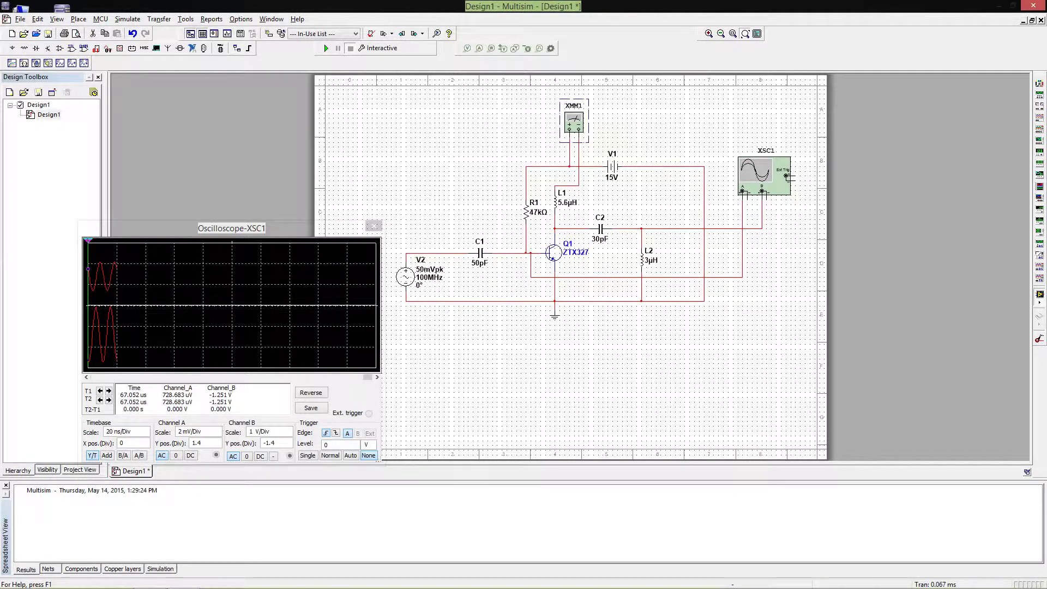
- Display the multimeter readout clear of the circuit and run the simulation with the meter set to DC current
{"action": "double_click", "coordinate": [573, 121]}
{"action": "left_click_drag", "start_coordinate": [513, 250], "coordinate": [898, 100]}
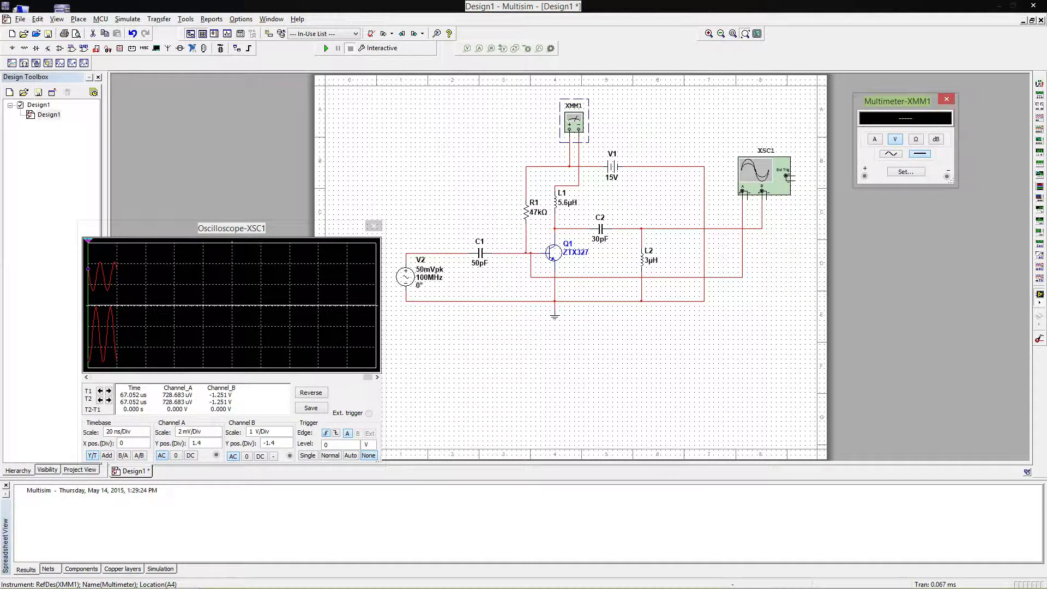
{"action": "key", "text": "F5"}
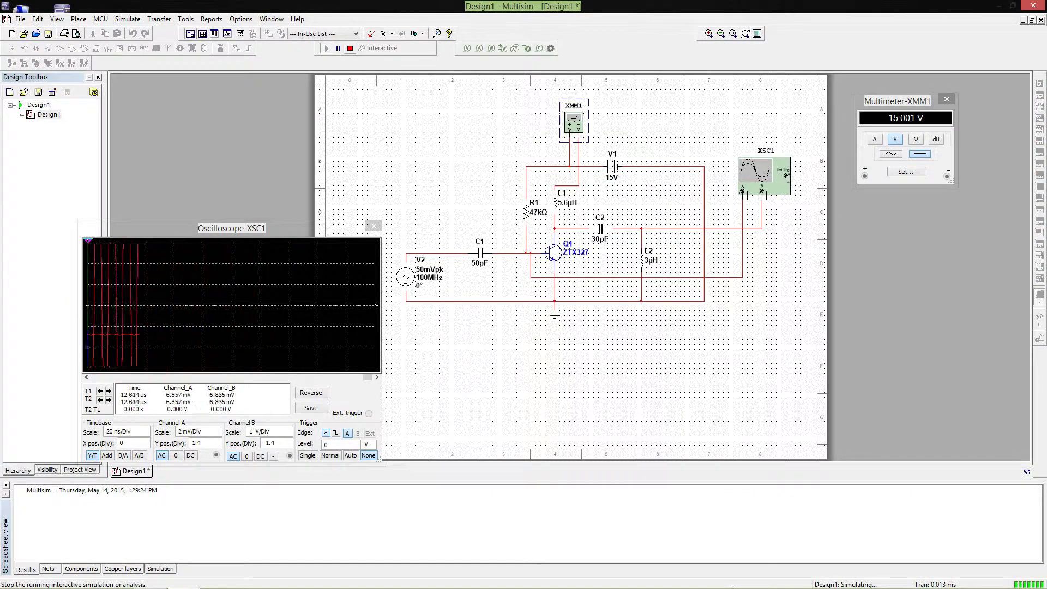
{"action": "left_click", "coordinate": [349, 48]}
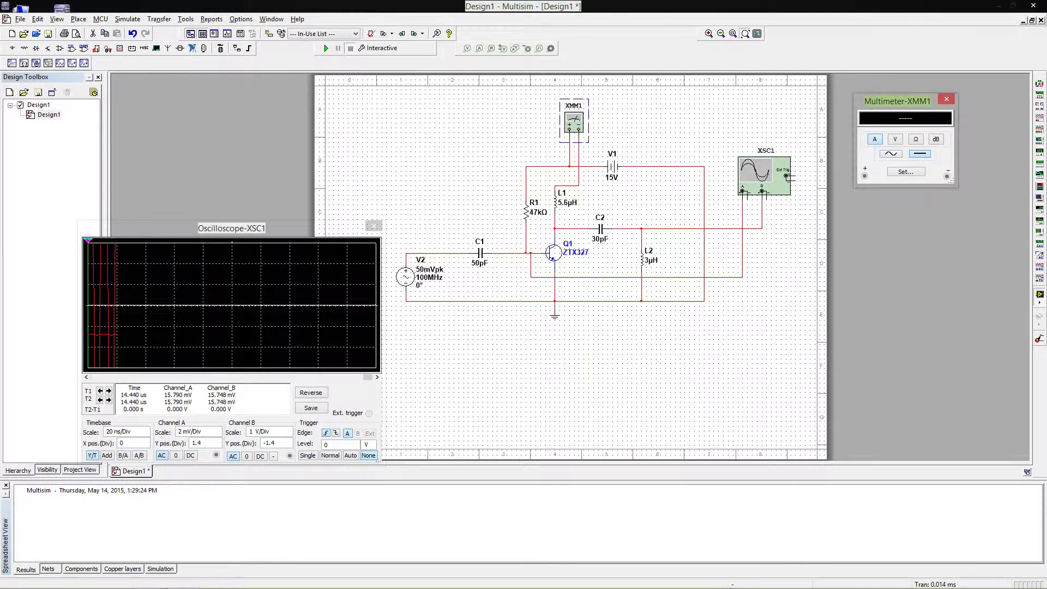
{"action": "left_click", "coordinate": [326, 48]}
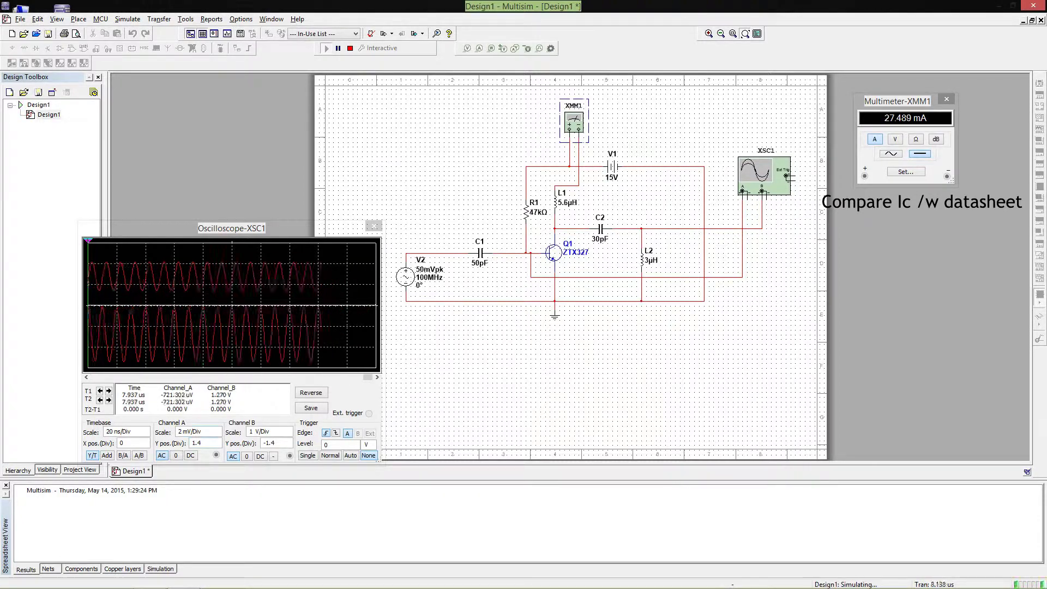
- Switch to the ztx327.pdf datasheet in Adobe Acrobat Reader and examine the collector current values in its ratings and electrical characteristics tables
{"action": "left_click", "coordinate": [150, 578]}
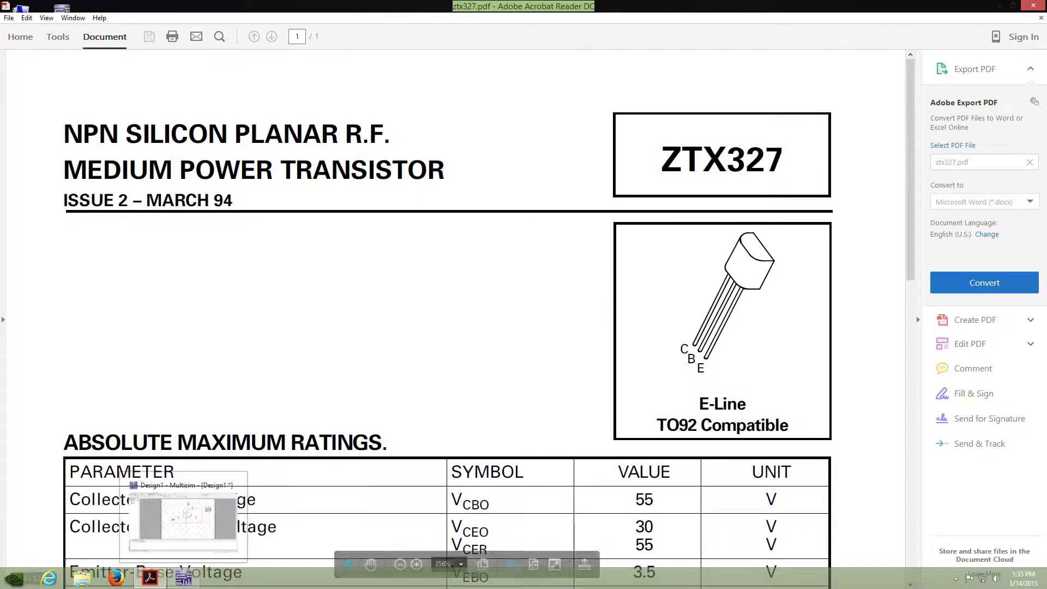
{"action": "scroll", "coordinate": [488, 322], "scroll_direction": "down", "scroll_amount": 2}
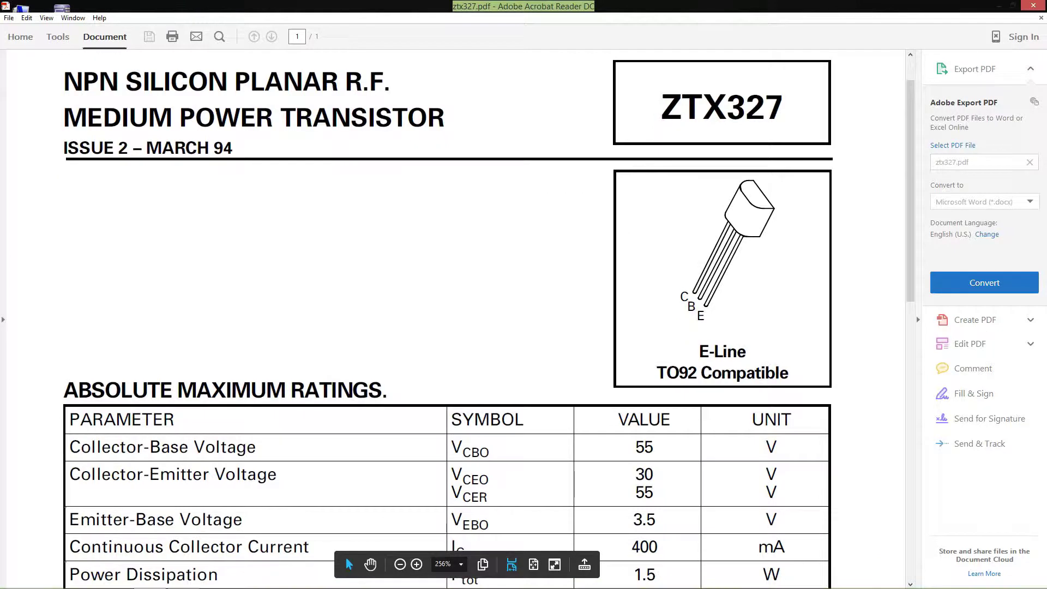
{"action": "scroll", "coordinate": [488, 321], "scroll_direction": "down", "scroll_amount": 1}
{"action": "scroll", "coordinate": [488, 322], "scroll_direction": "down", "scroll_amount": 1}
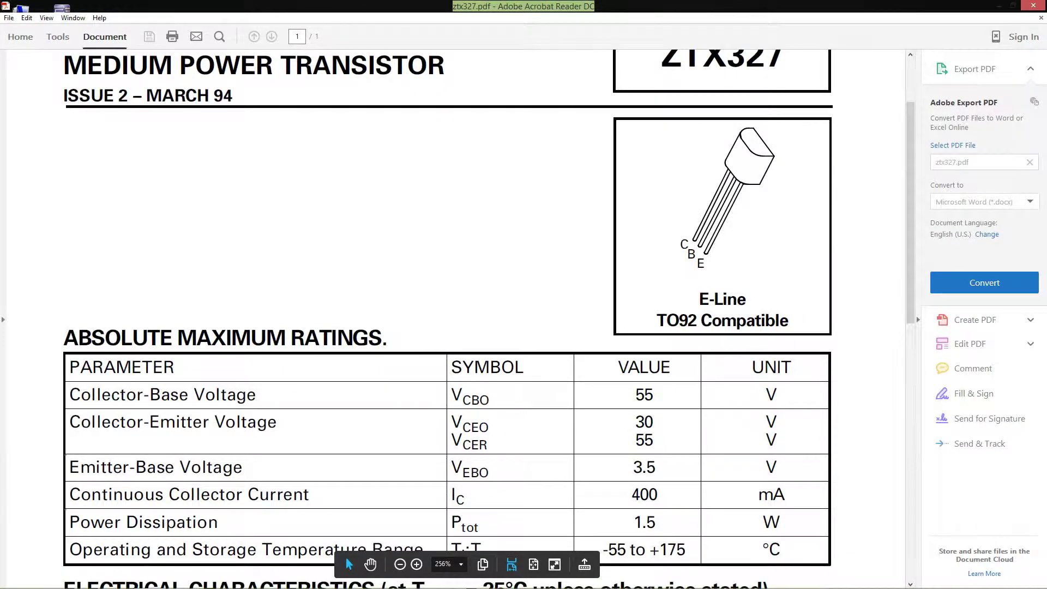
{"action": "scroll", "coordinate": [488, 321], "scroll_direction": "down", "scroll_amount": 3}
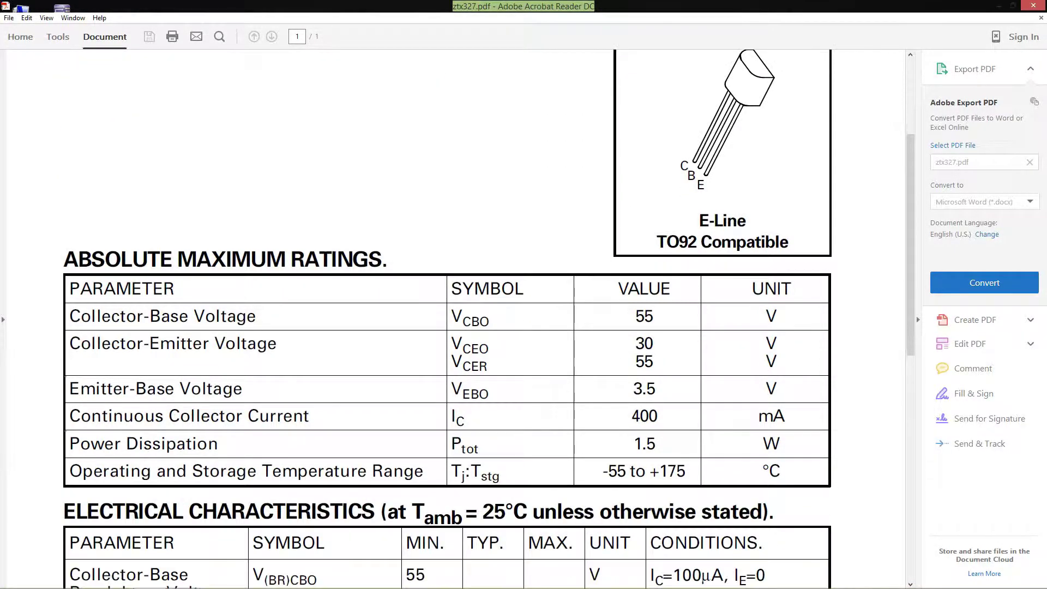
{"action": "scroll", "coordinate": [488, 321], "scroll_direction": "down", "scroll_amount": 3}
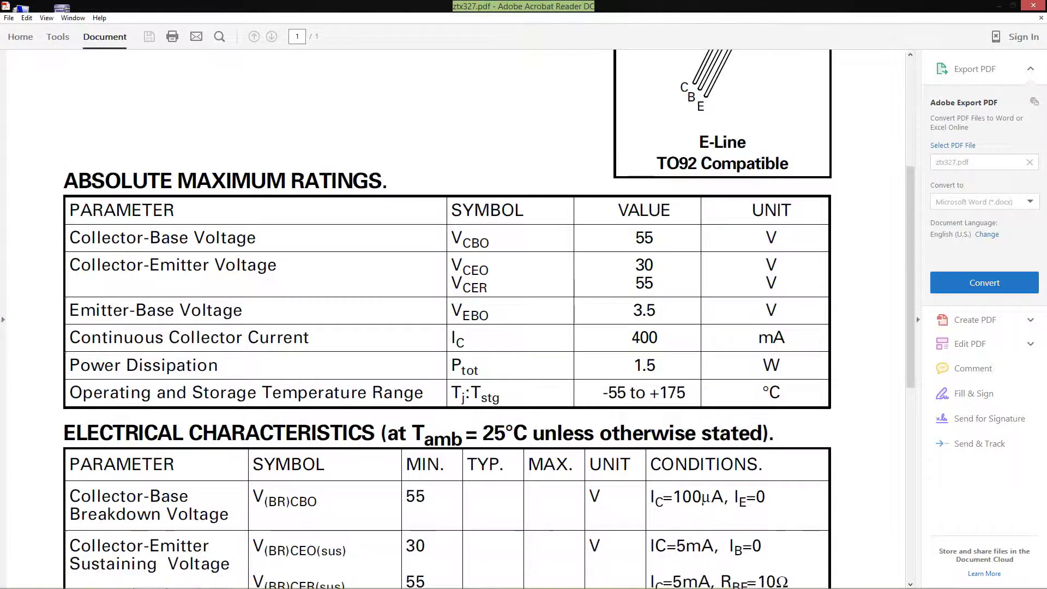
{"action": "scroll", "coordinate": [488, 321], "scroll_direction": "down", "scroll_amount": 6}
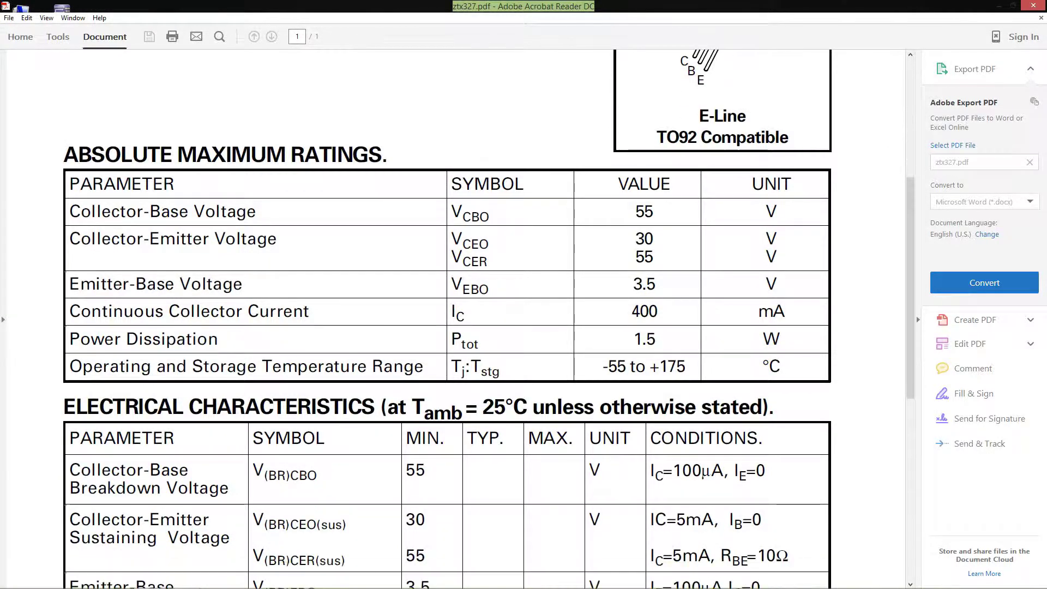
{"action": "scroll", "coordinate": [487, 322], "scroll_direction": "down", "scroll_amount": 6}
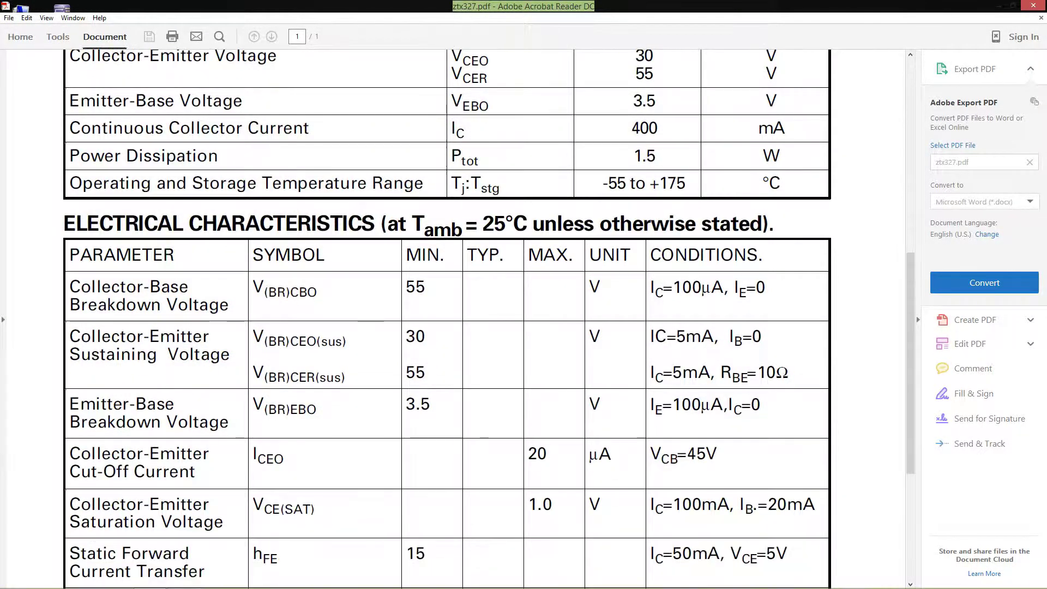
{"action": "scroll", "coordinate": [488, 322], "scroll_direction": "down", "scroll_amount": 3}
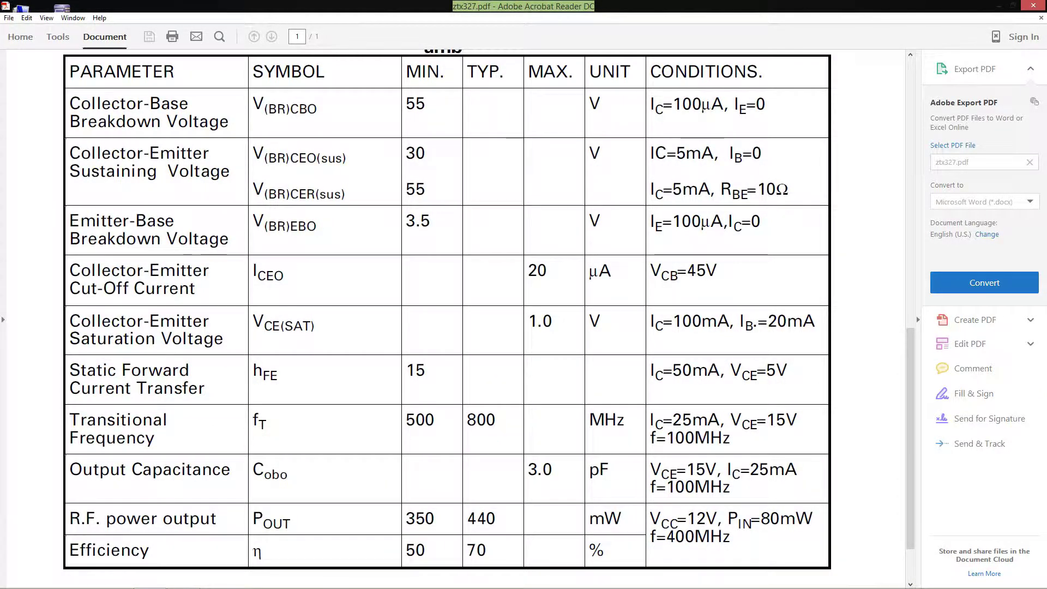
{"action": "scroll", "coordinate": [487, 322], "scroll_direction": "up", "scroll_amount": 7}
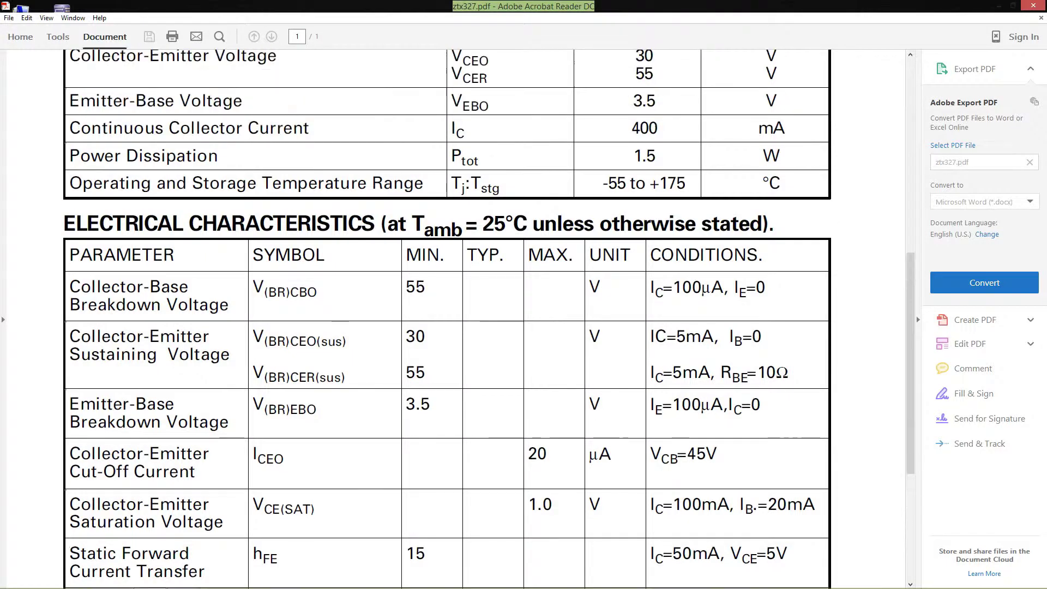
{"action": "scroll", "coordinate": [488, 322], "scroll_direction": "up", "scroll_amount": 9}
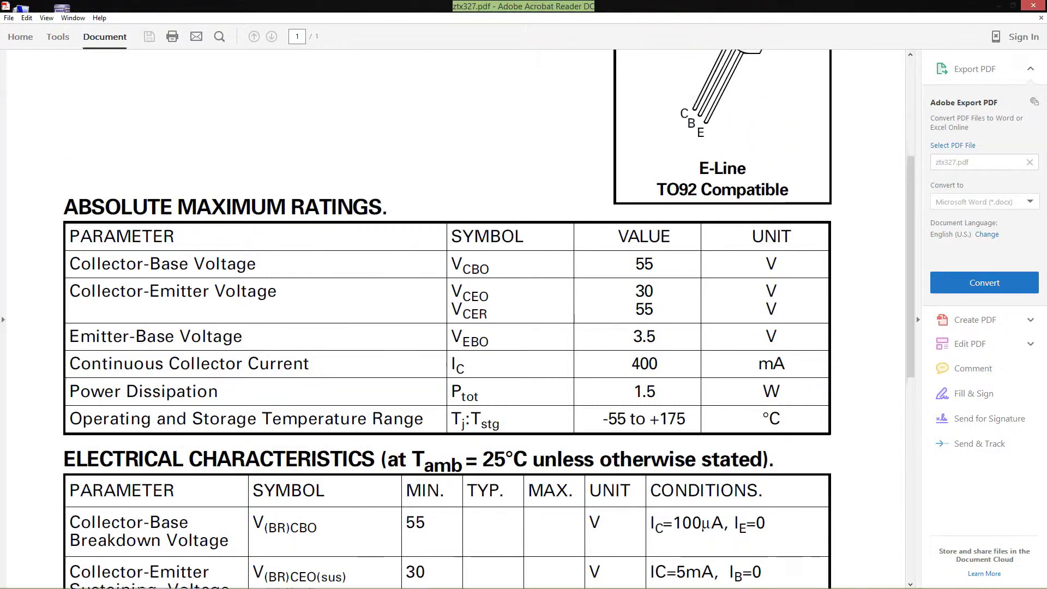
{"action": "scroll", "coordinate": [488, 321], "scroll_direction": "up", "scroll_amount": 9}
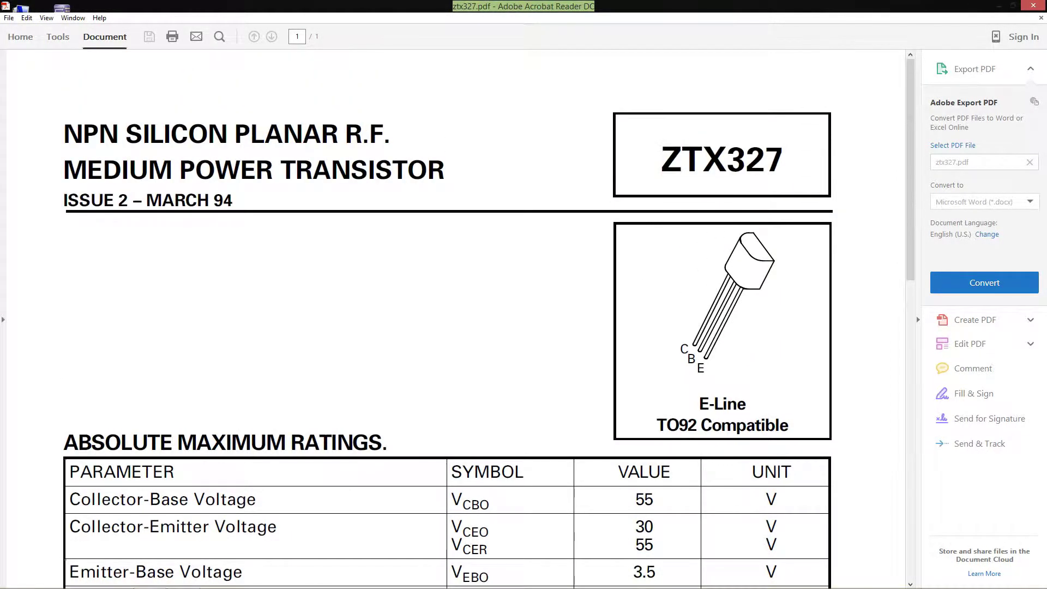
- Back in Multisim, stop the simulation, place voltage probes on Q1's base wire and the C2–L2 output wire, and rerun it
{"action": "left_click", "coordinate": [183, 577]}
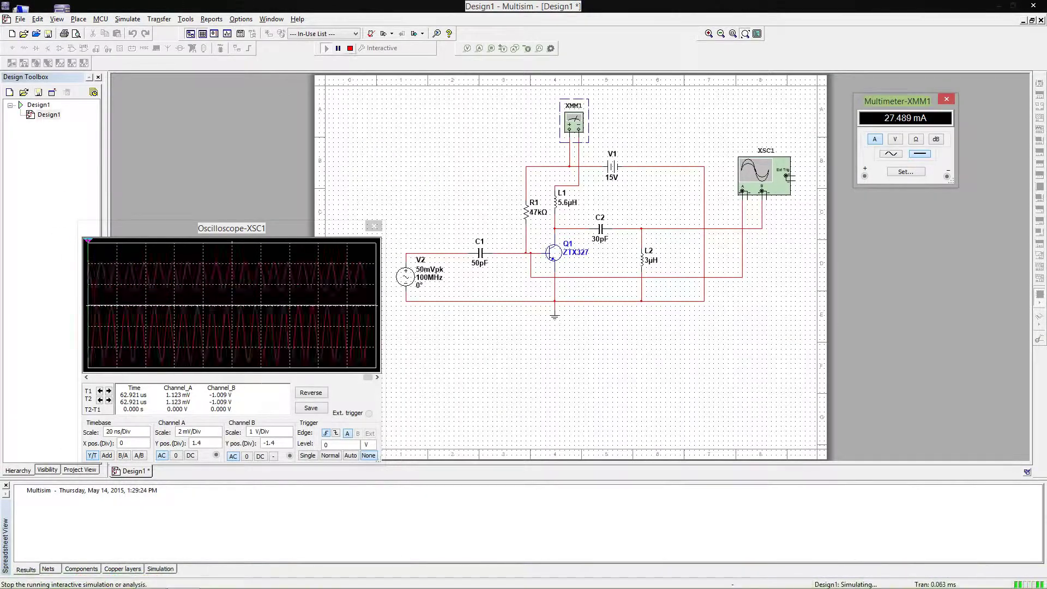
{"action": "left_click", "coordinate": [350, 48]}
{"action": "left_click", "coordinate": [467, 48]}
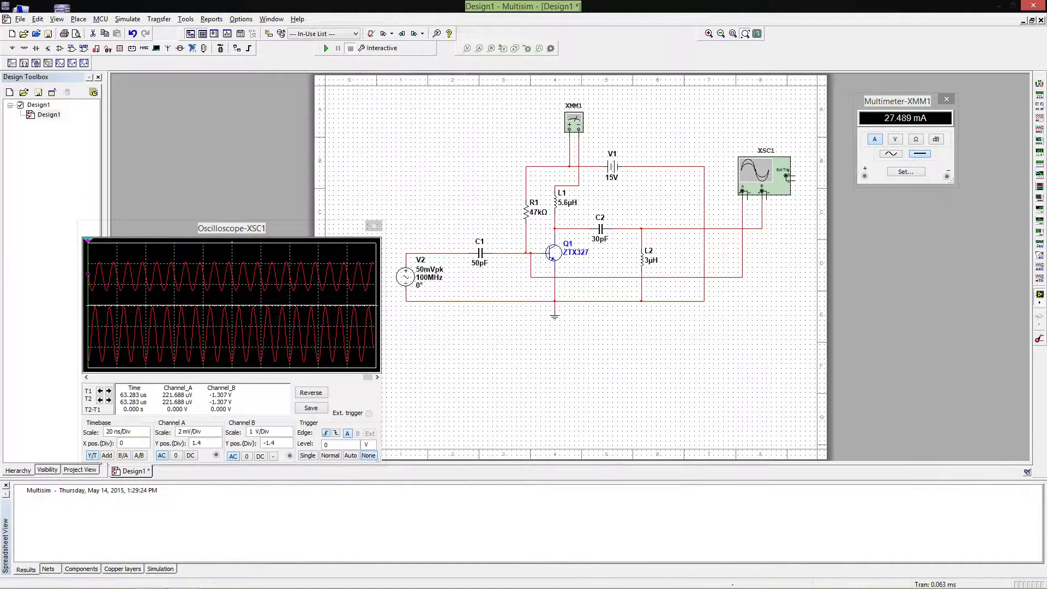
{"action": "left_click", "coordinate": [543, 244]}
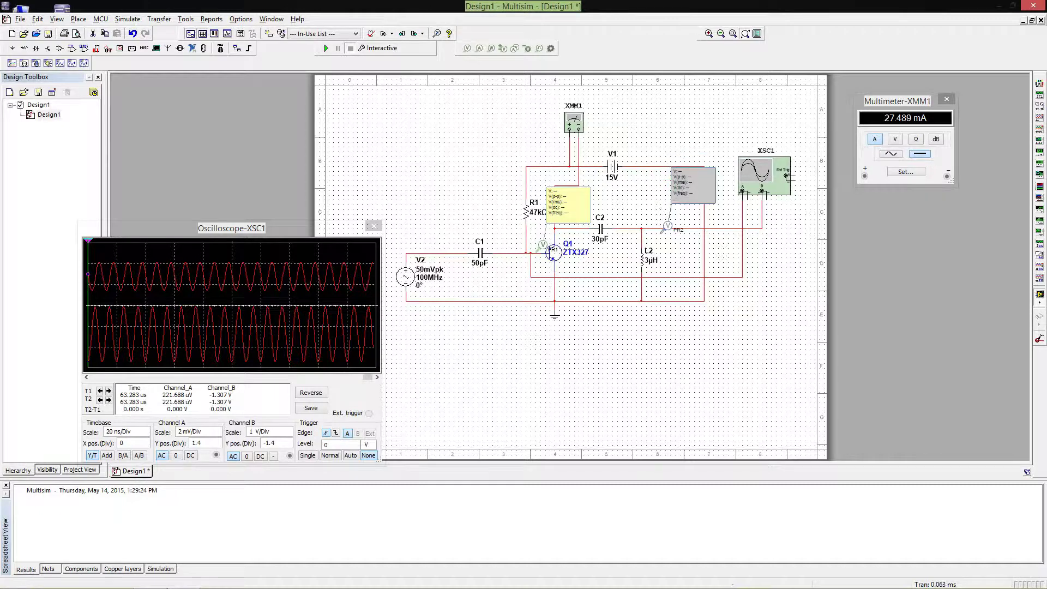
{"action": "left_click", "coordinate": [661, 229]}
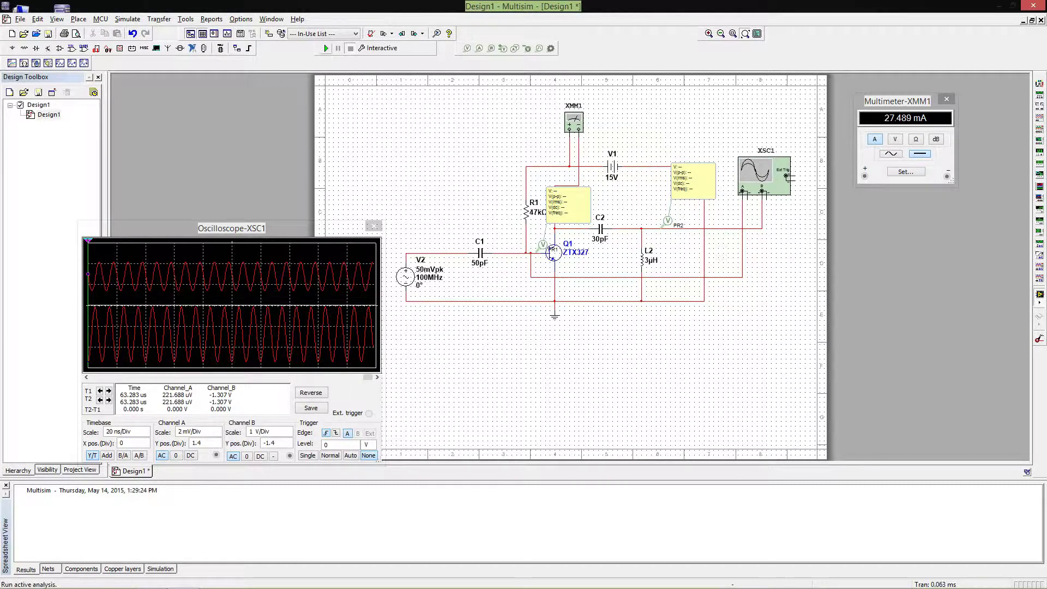
{"action": "left_click", "coordinate": [326, 48]}
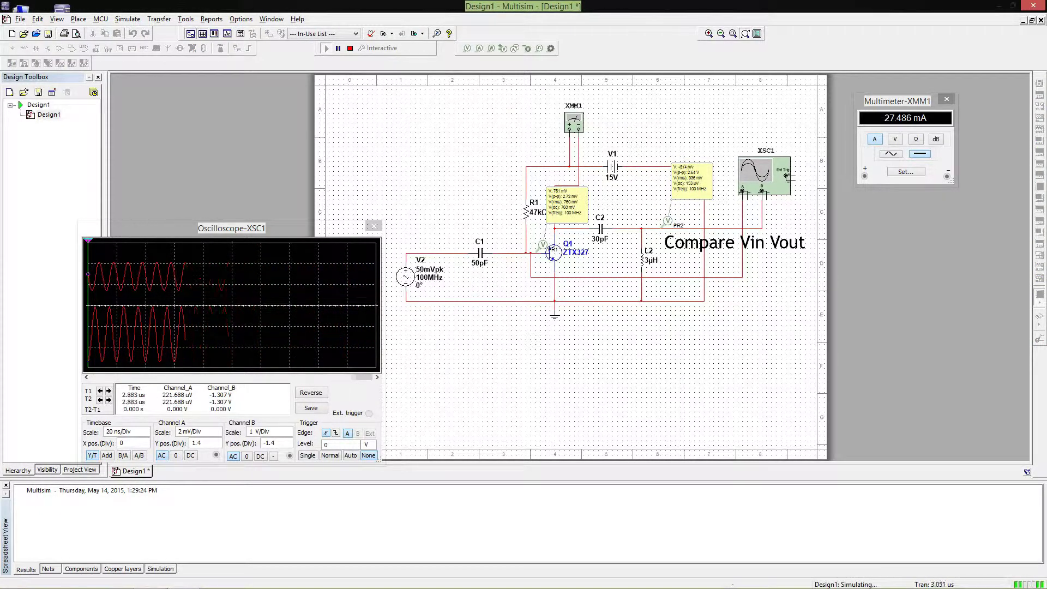